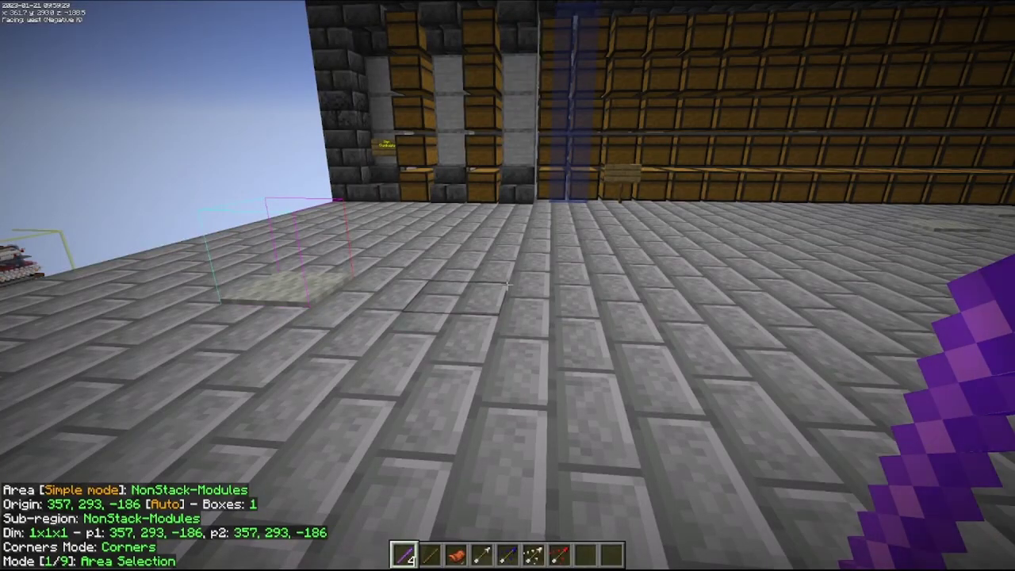
- Place both corners of the simple-mode area selection on the storage room floor, with the second corner at 357, 292, -188
key("d")
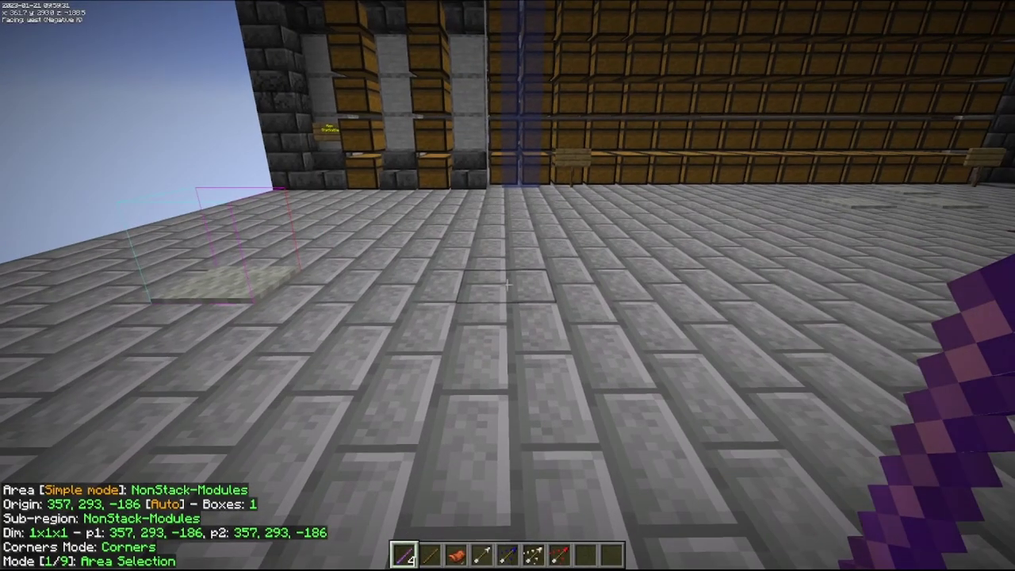
key("a")
key("w")
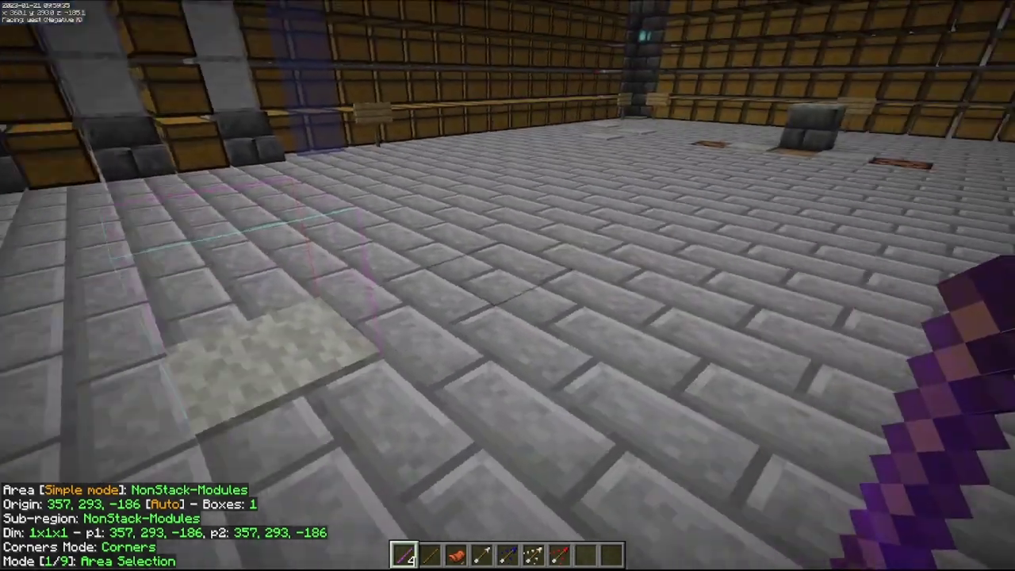
left_click(508, 286)
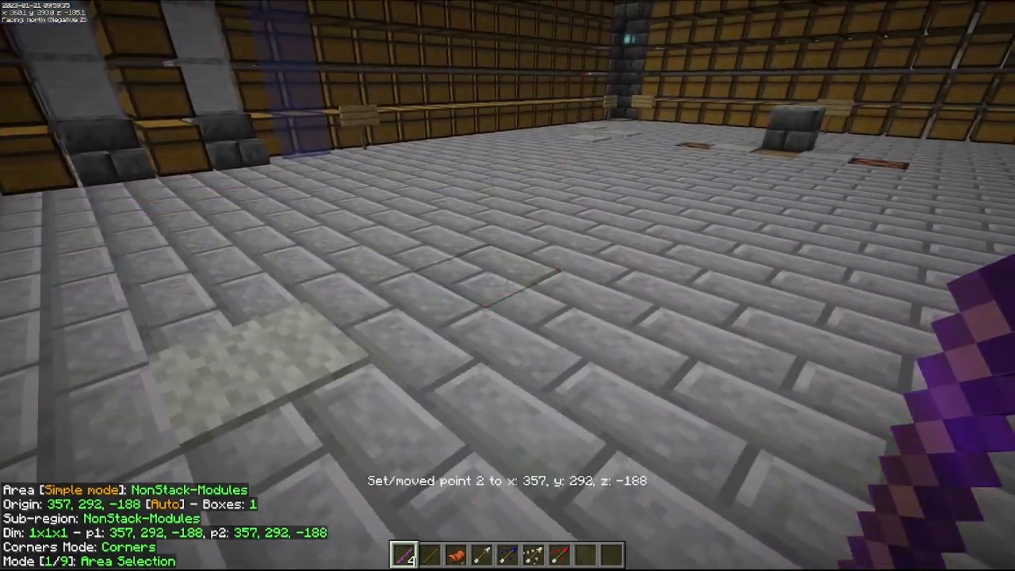
right_click(508, 284)
left_click(507, 285)
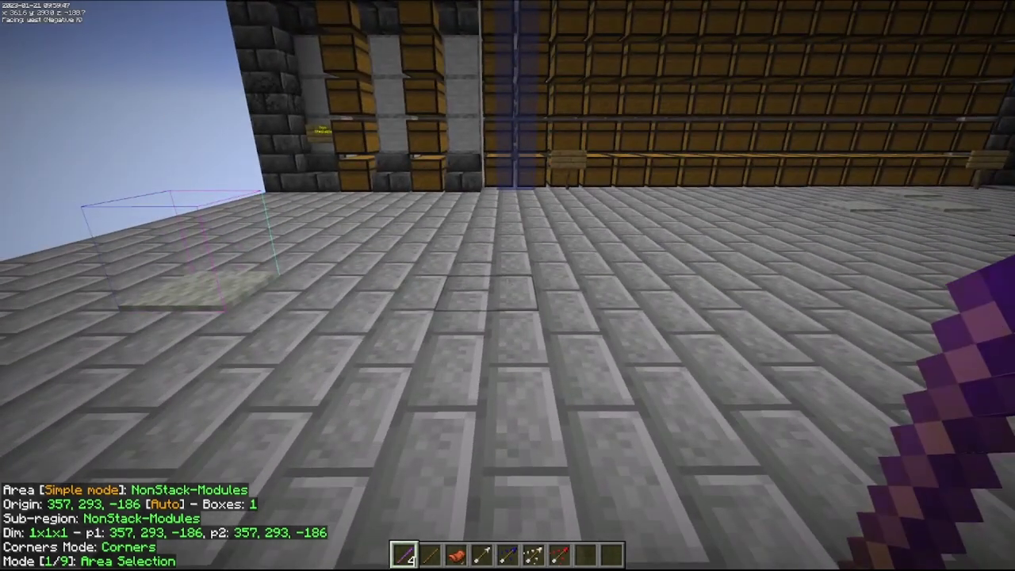
- Switch the area selection mode from Simple to Normal
key("m")
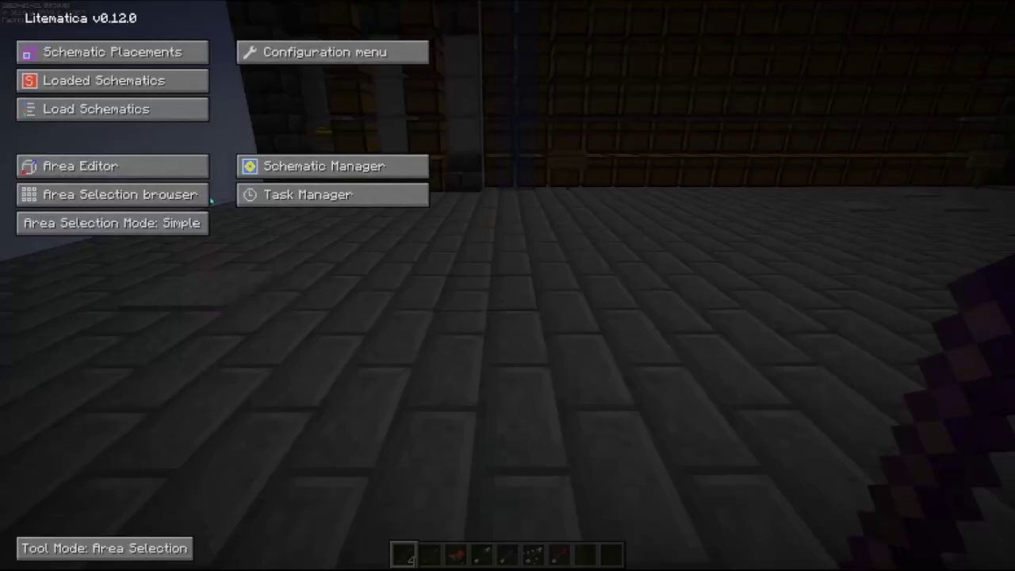
left_click(168, 229)
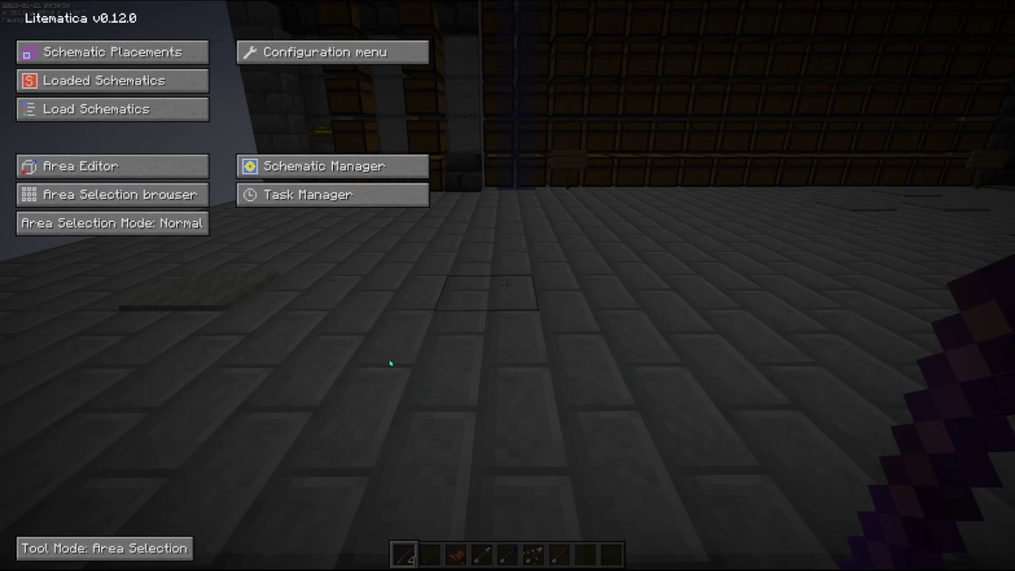
key("Escape")
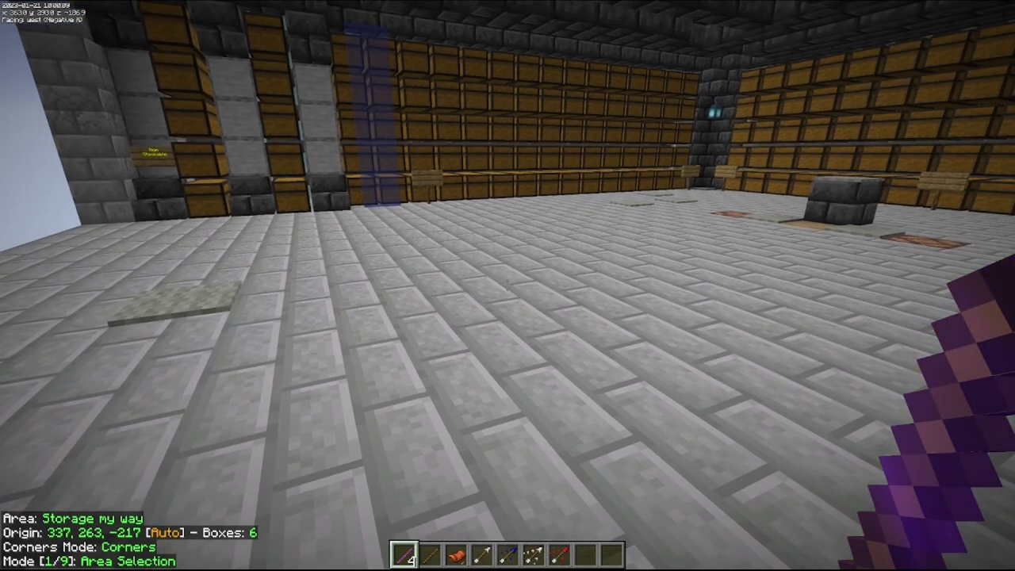
key("w")
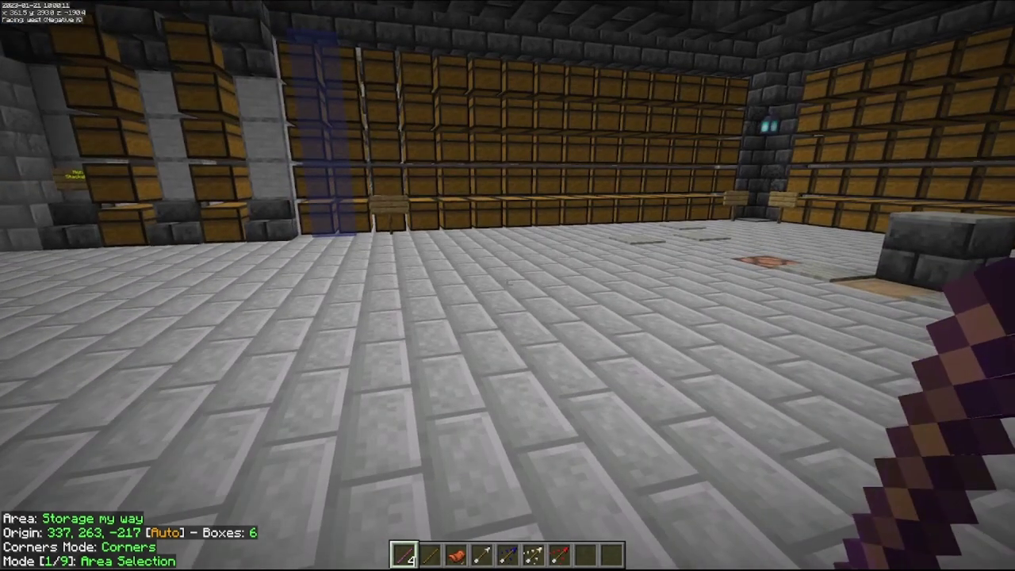
key("a")
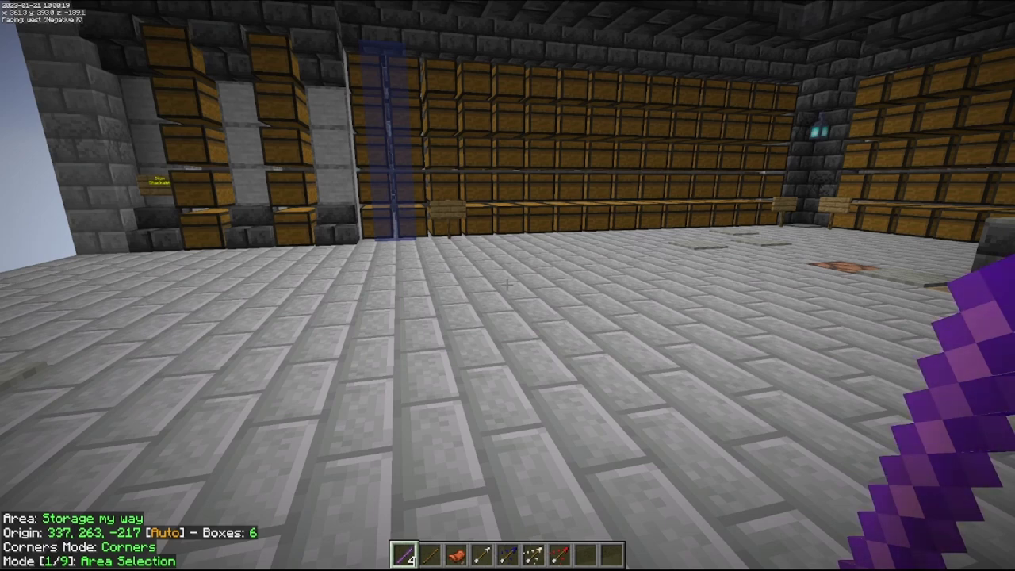
mouse_move(508, 283)
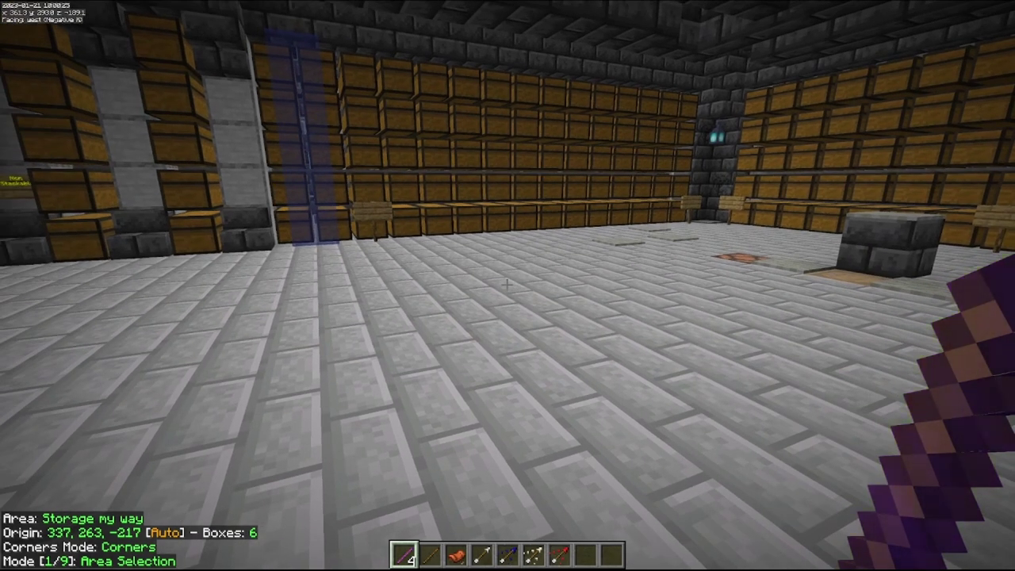
- Create a new area selection named "new" and return to the world
key("m")
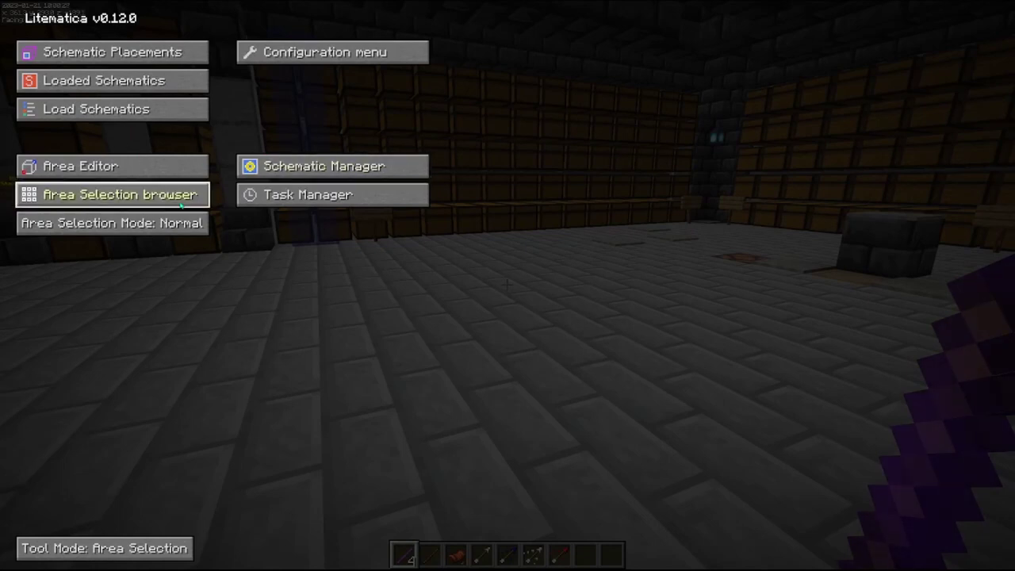
left_click(153, 198)
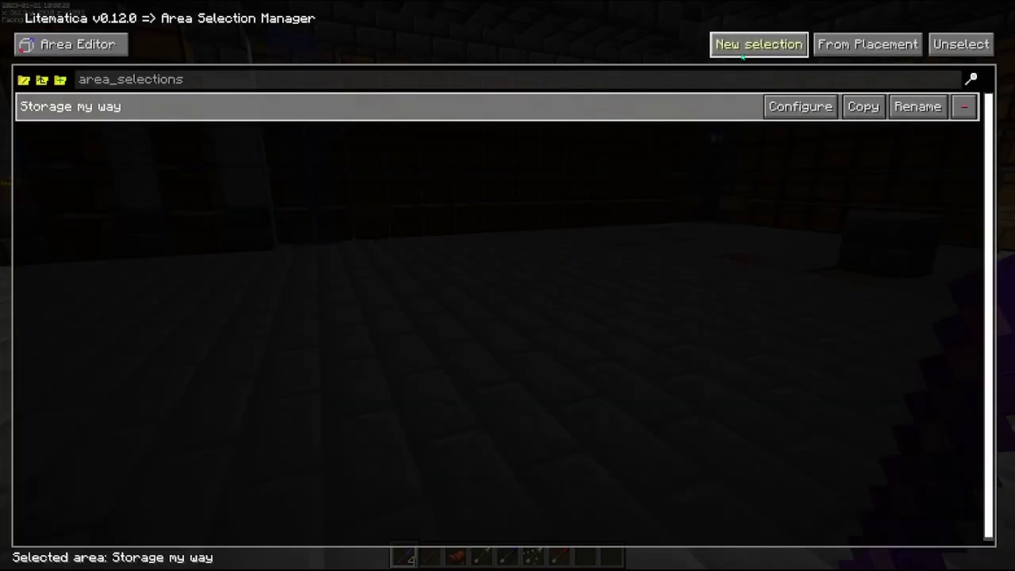
left_click(747, 49)
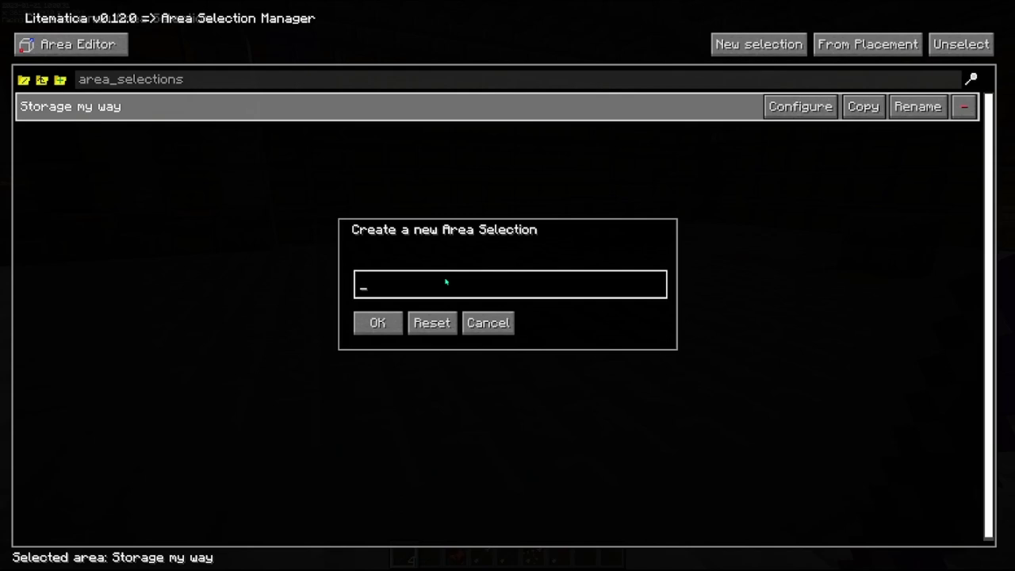
type("new")
key("Return")
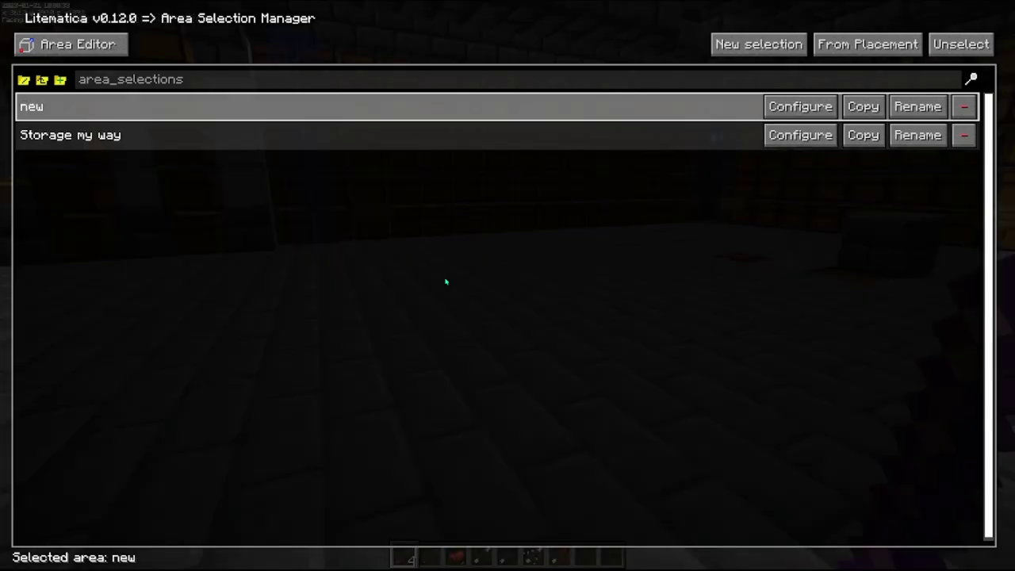
key("Escape")
key("Escape")
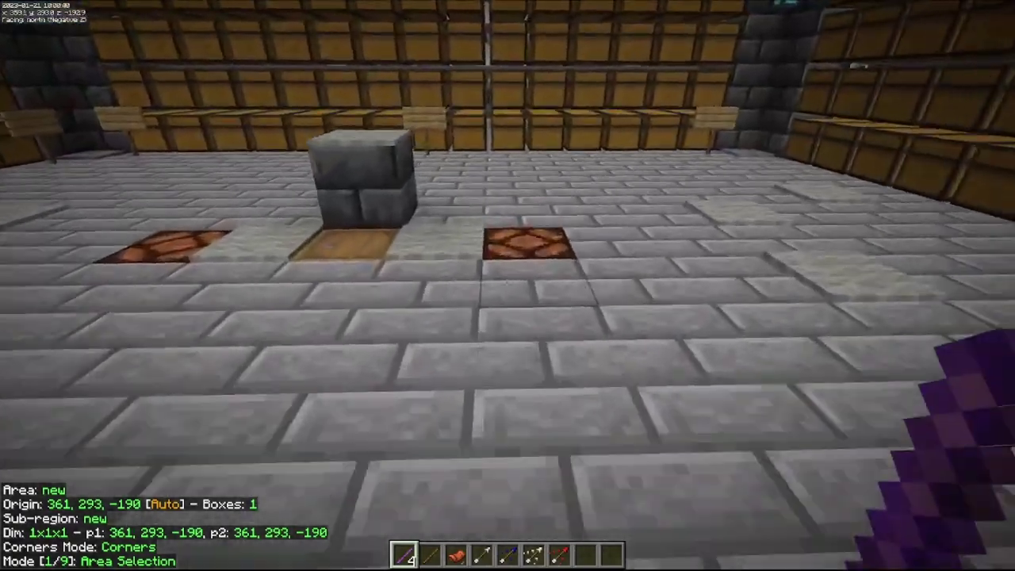
- Set the selection's second corner on the floor at 359, 292, -198 and its first corner at 348, 297, -191 on the chest wall
right_click(507, 285)
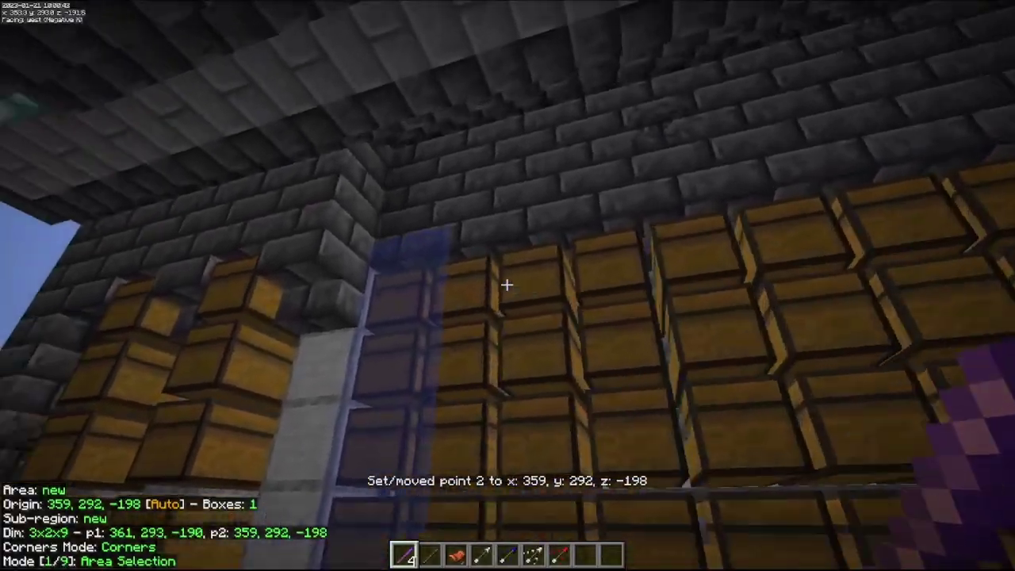
left_click(507, 286)
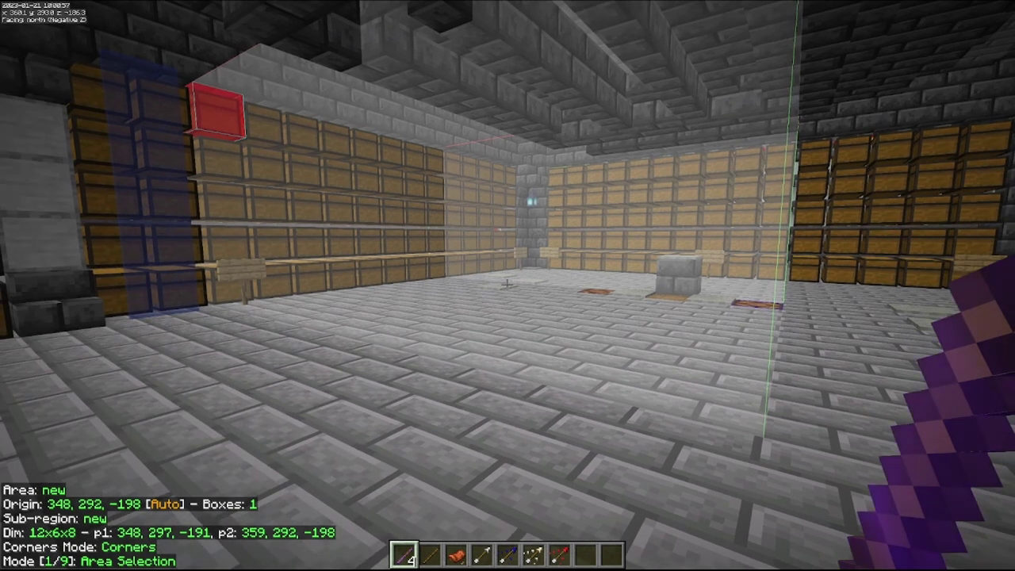
key("s")
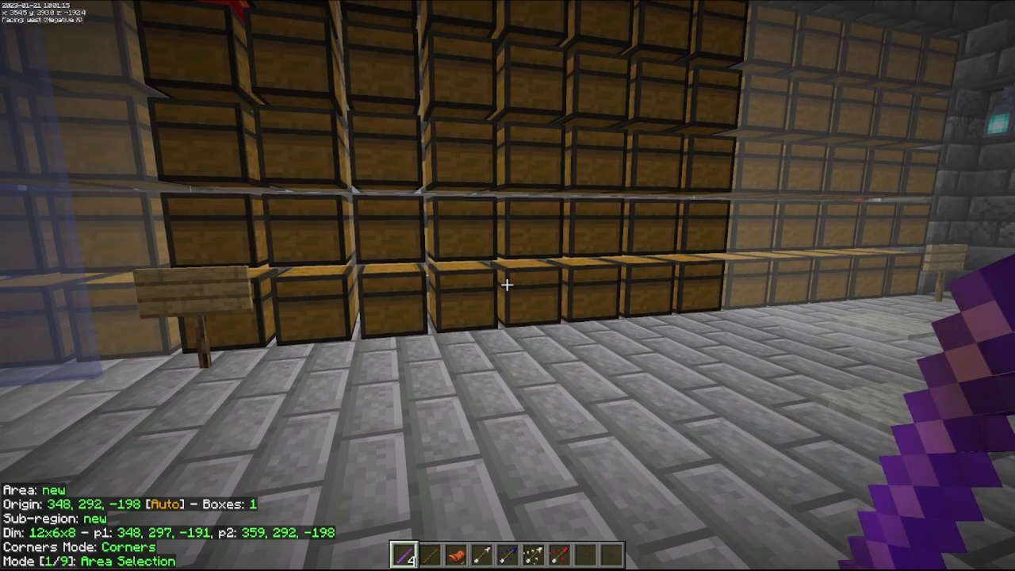
- Add a sub-region named 1 to the "new" area selection
key("m")
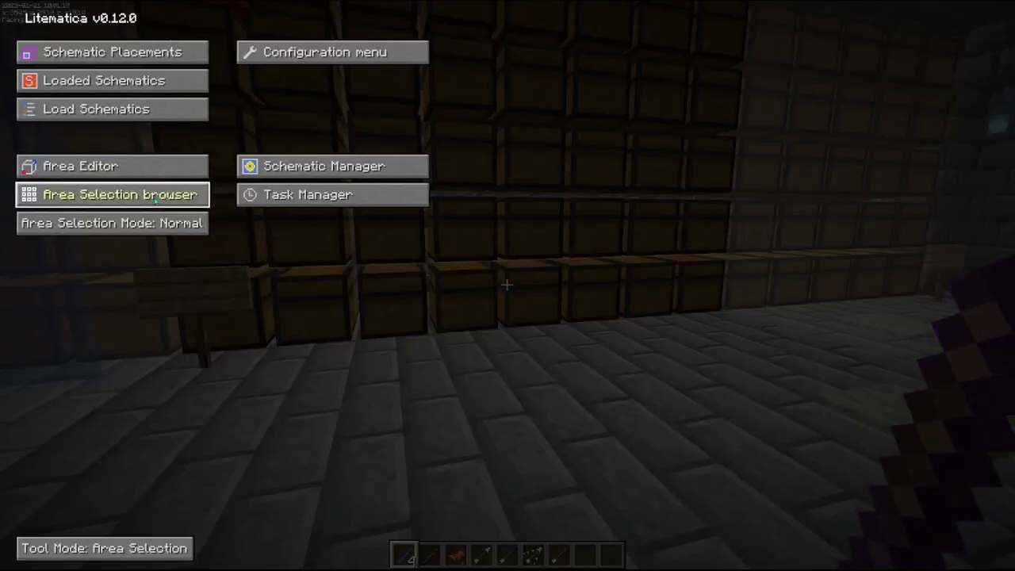
left_click(154, 174)
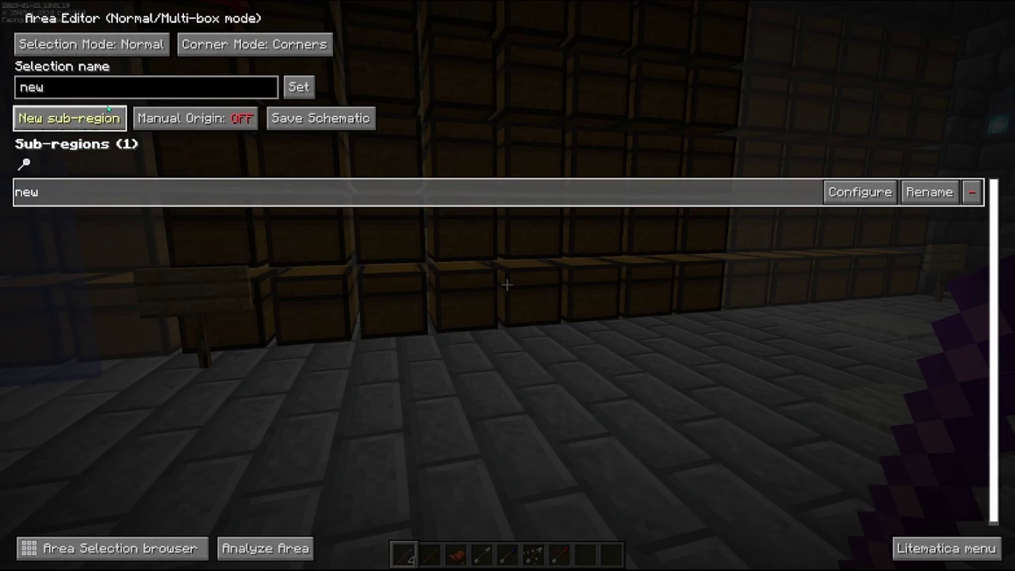
left_click(73, 118)
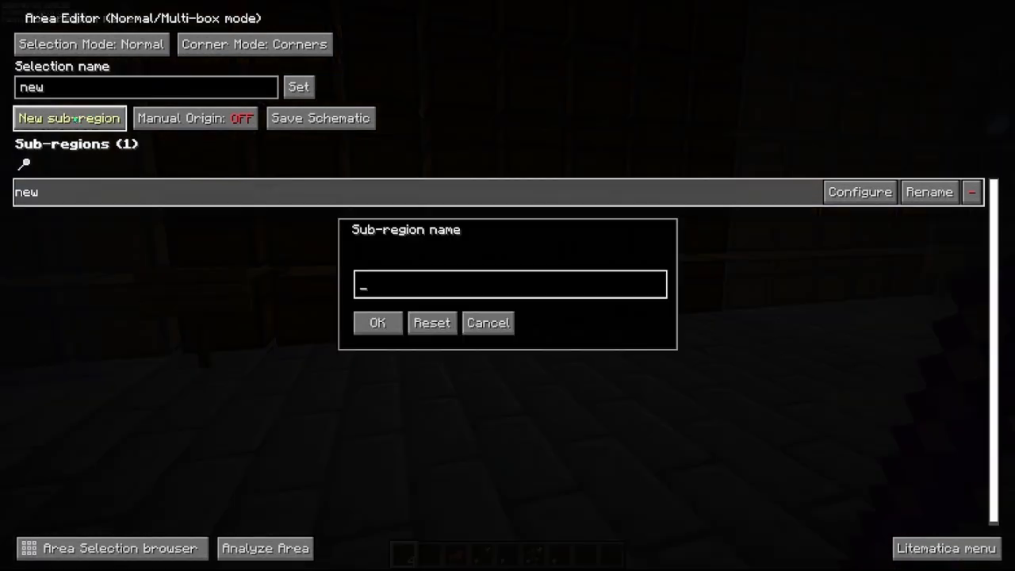
key("Return")
key("Escape")
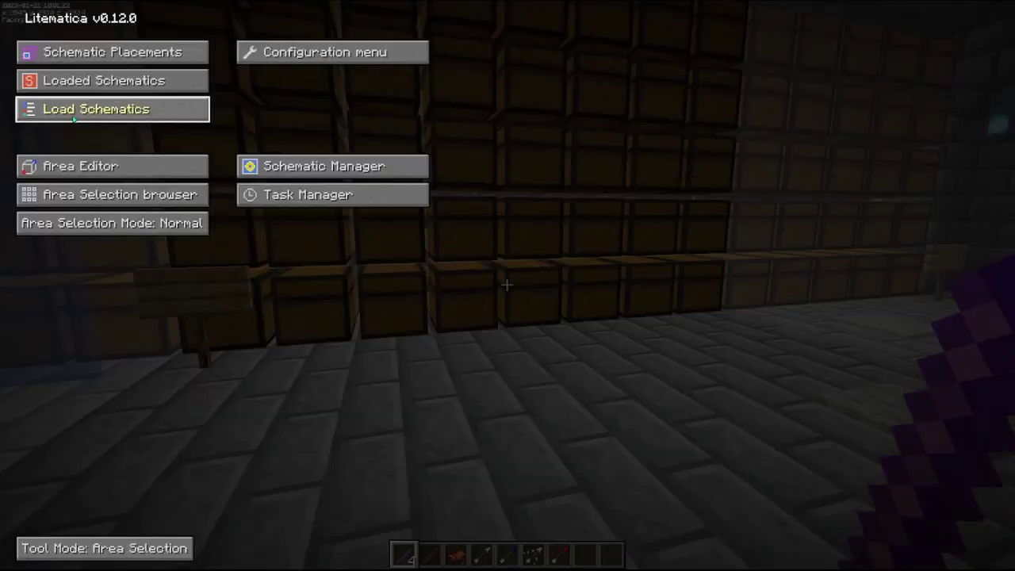
key("Escape")
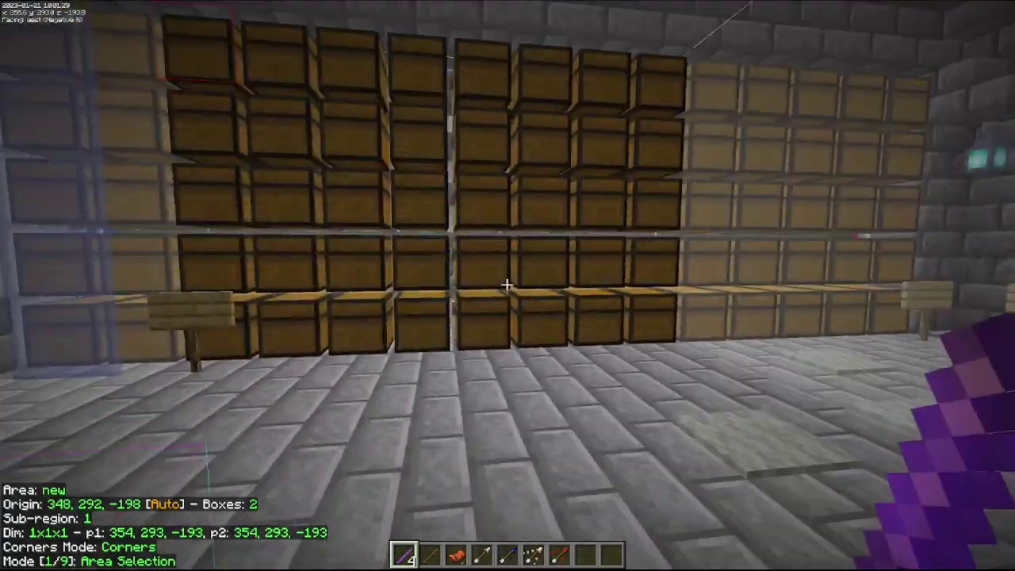
- Set the second corner of sub-region 1 on the chest wall at 348, 296, -196 and inspect the box from several sides
right_click(506, 284)
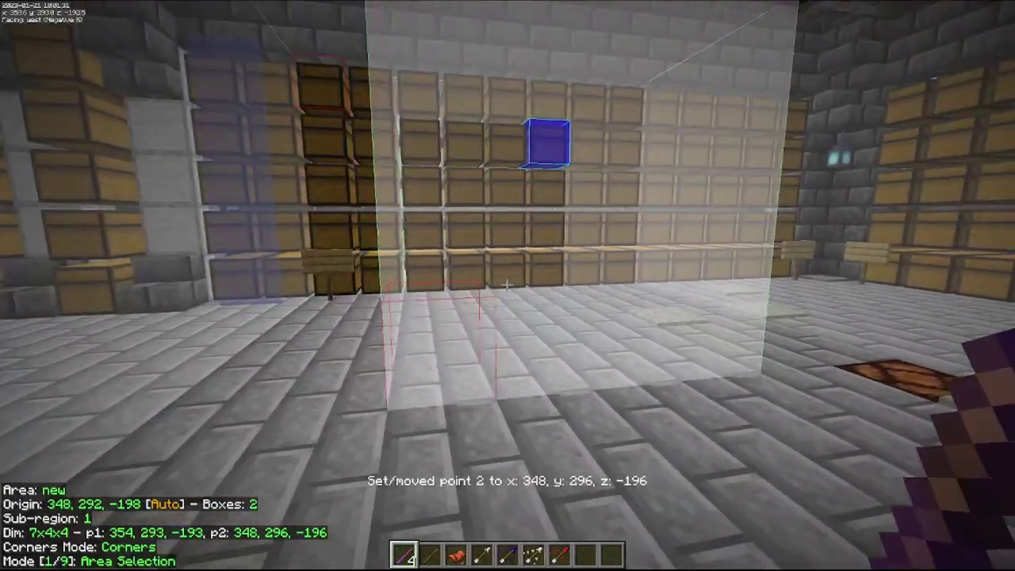
key("s")
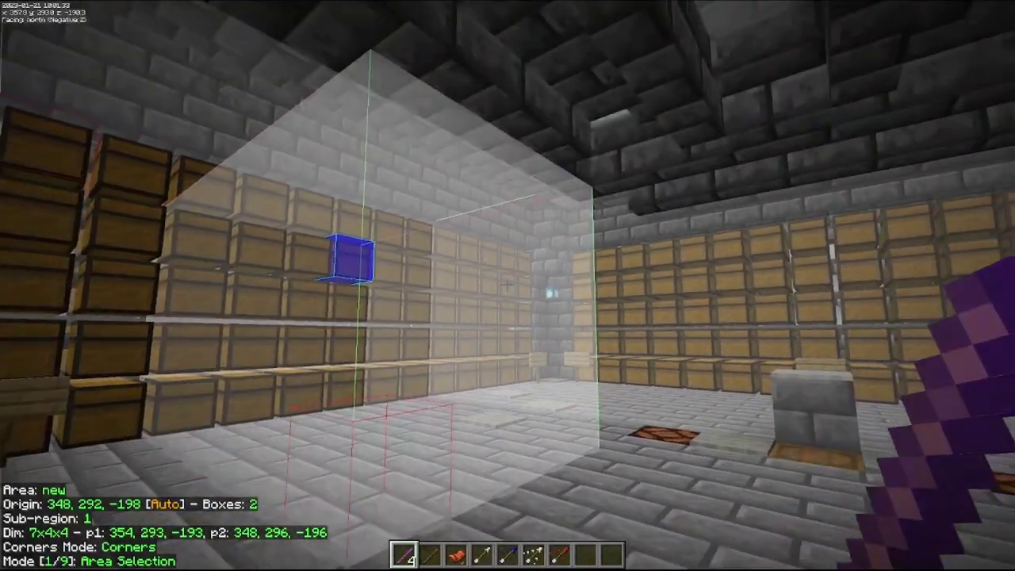
key("s")
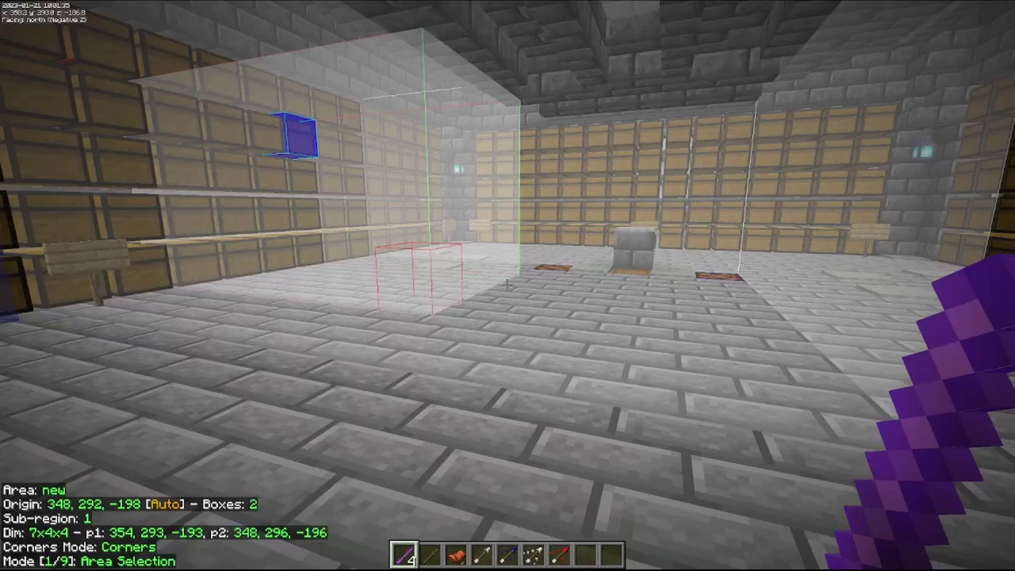
key("w")
key("a")
key("w")
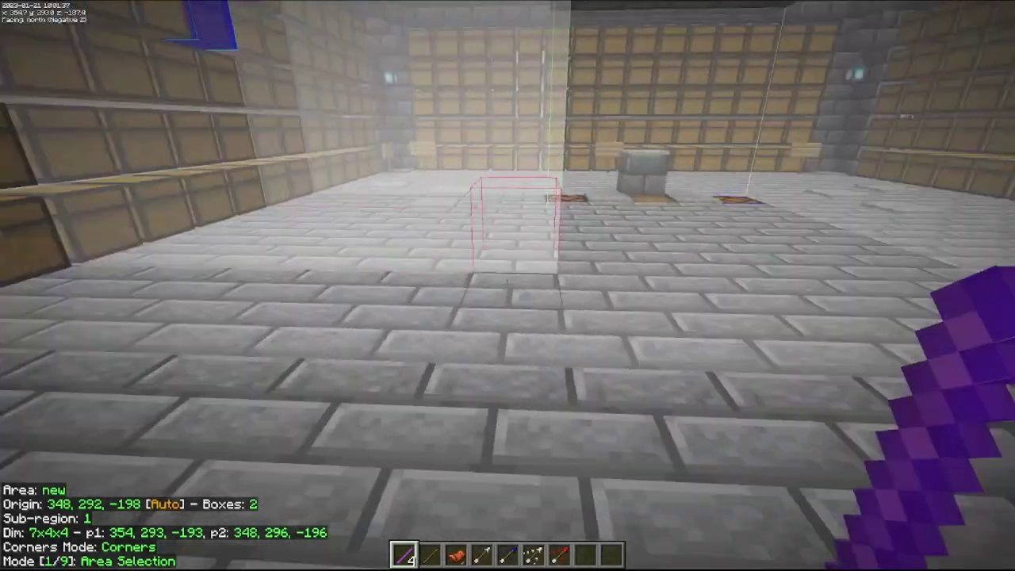
key("w")
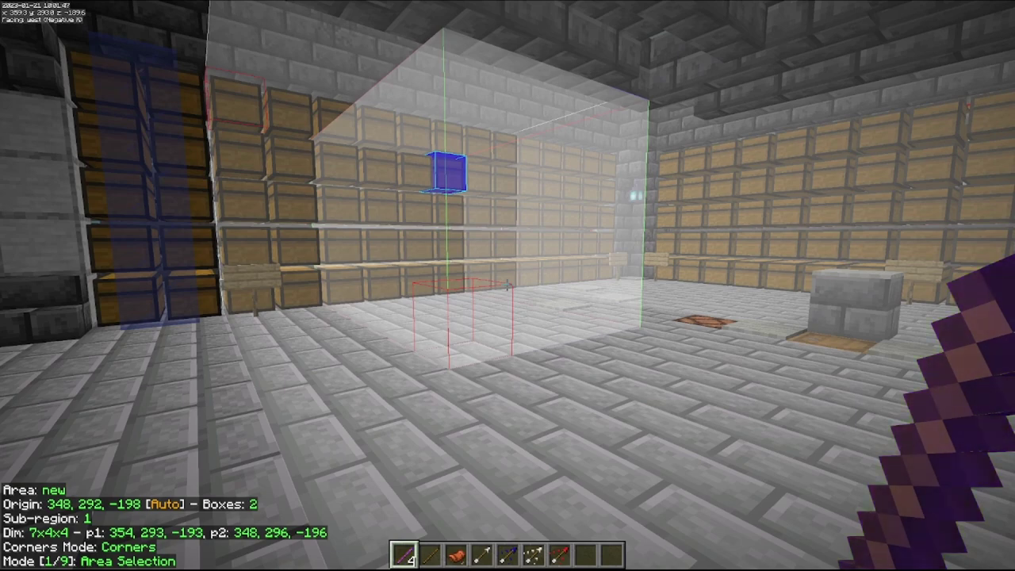
- Delete the "new" area selection from the saved selections
key("m")
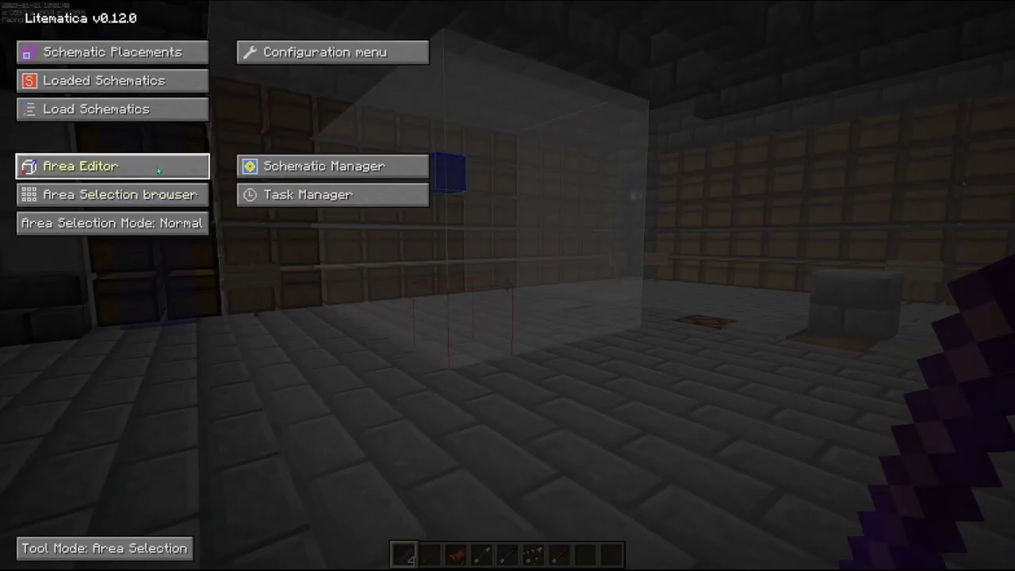
left_click(153, 196)
left_click(963, 105)
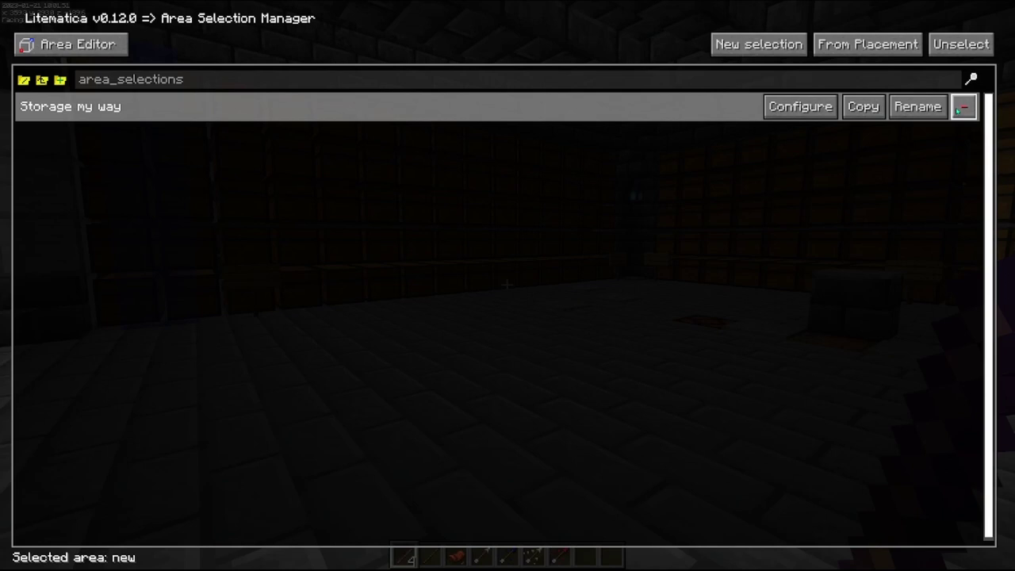
key("Escape")
key("Escape")
- Move outside the storage building and activate the "Storage my way" area selection to display its boxes around the whole structure
key("w")
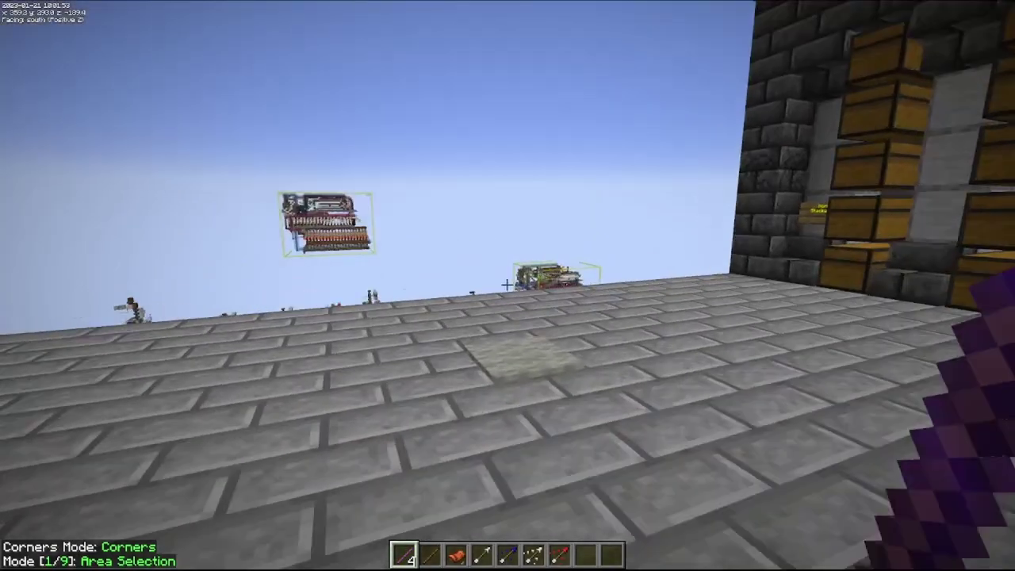
key("w")
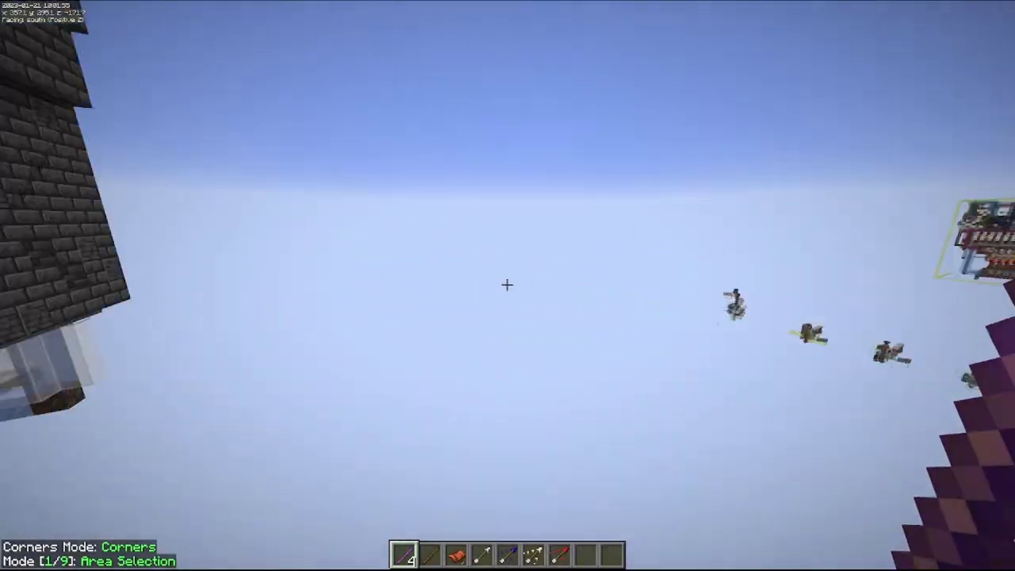
key("s")
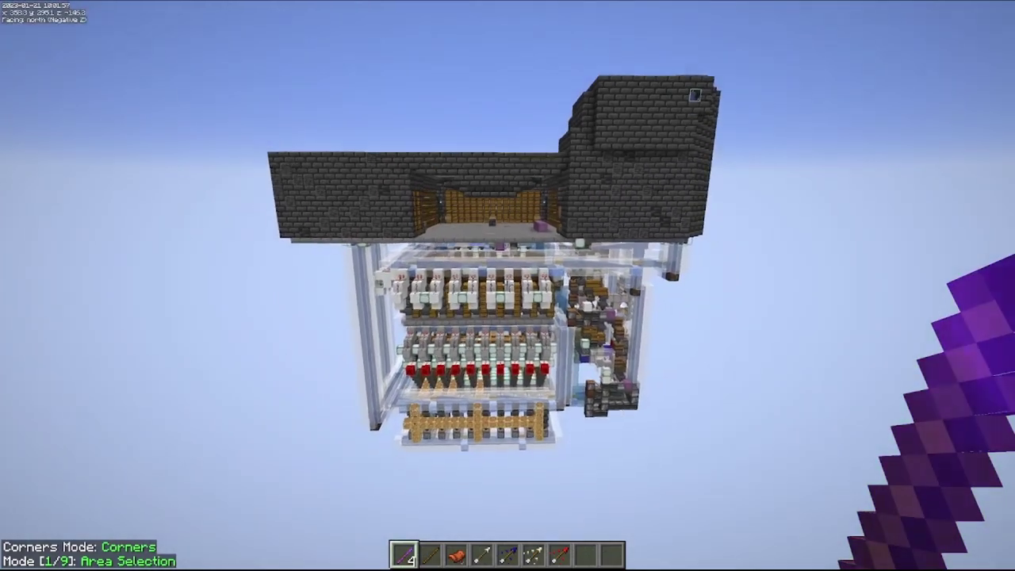
key("m")
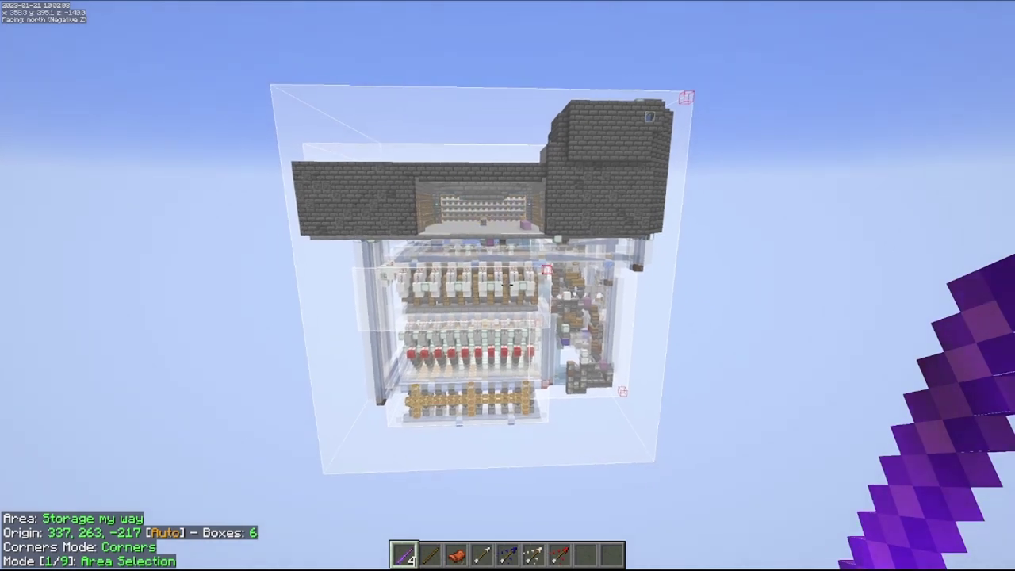
key("s")
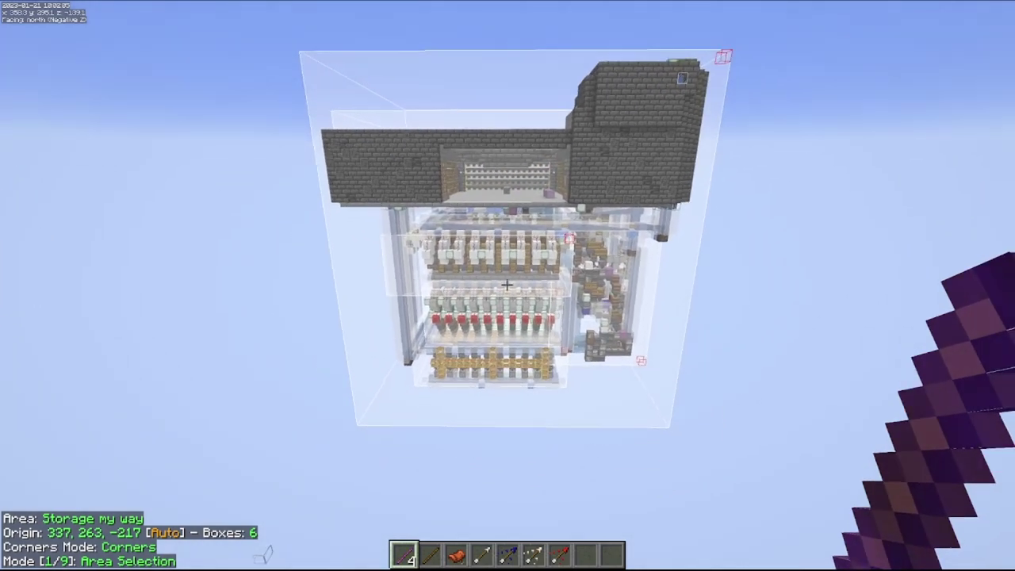
- Examine the Storage my way schematic placement and its sub-region boxes from in front of the structure
key("w")
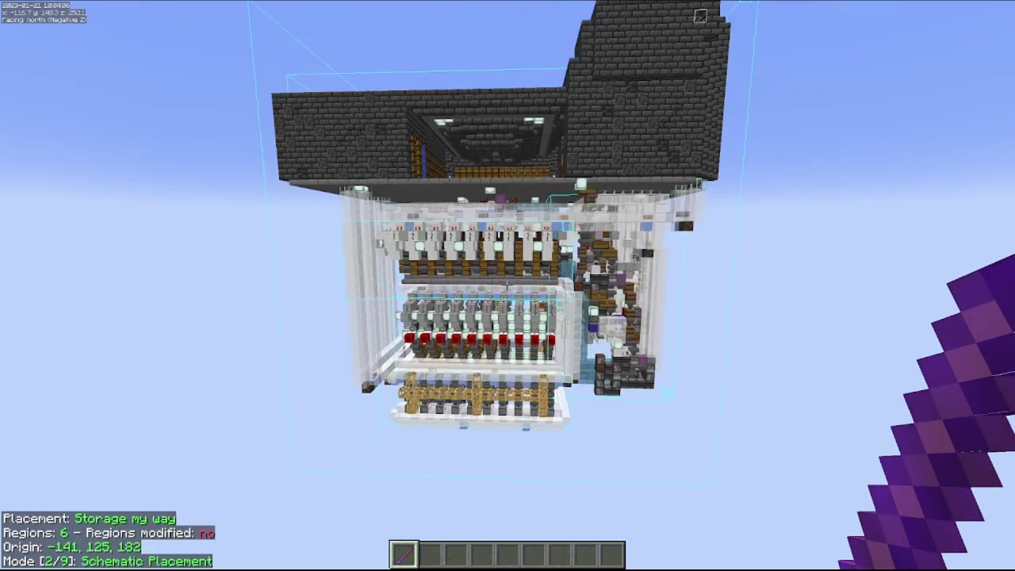
key("w")
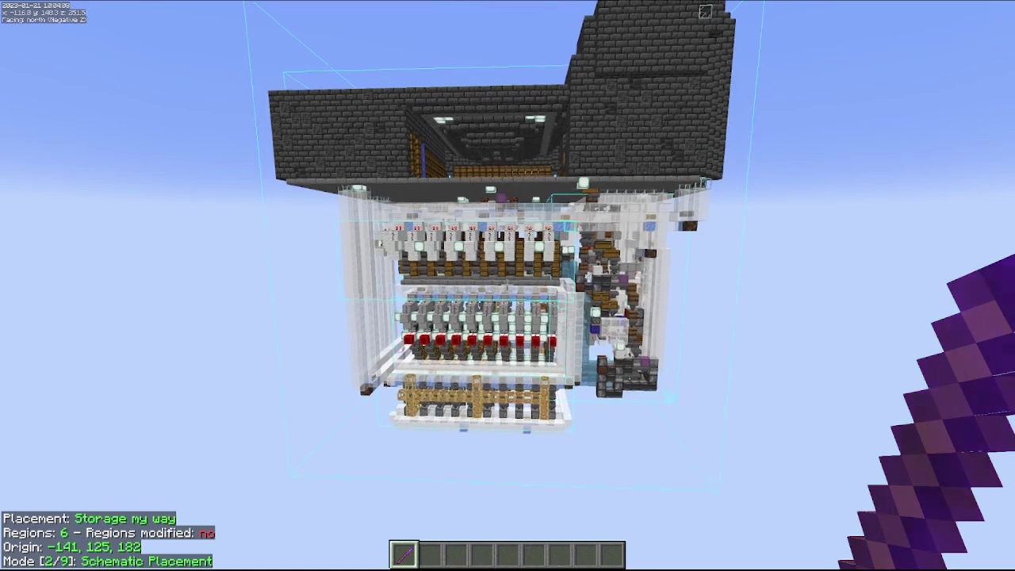
key("space")
key("a")
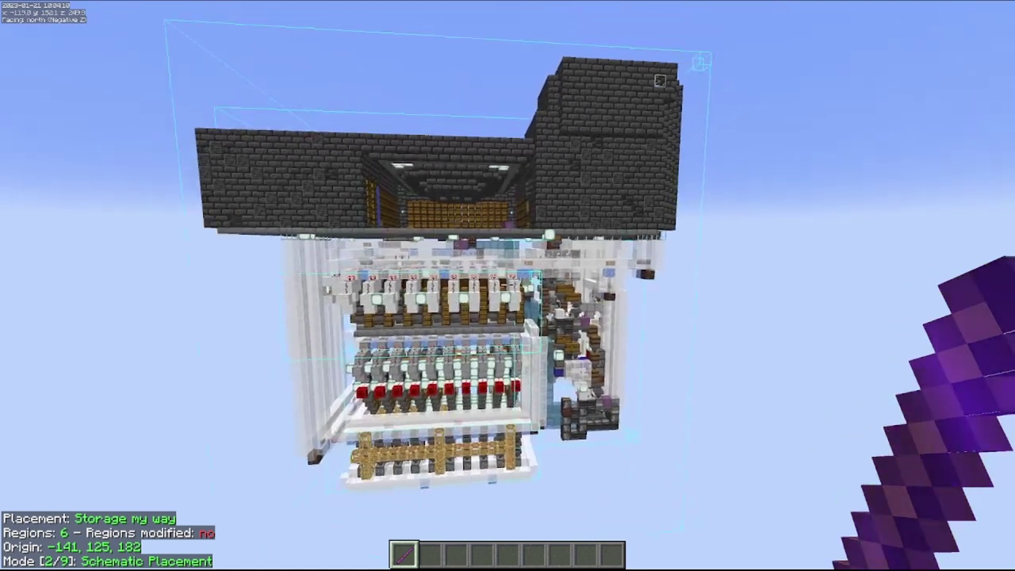
key("d")
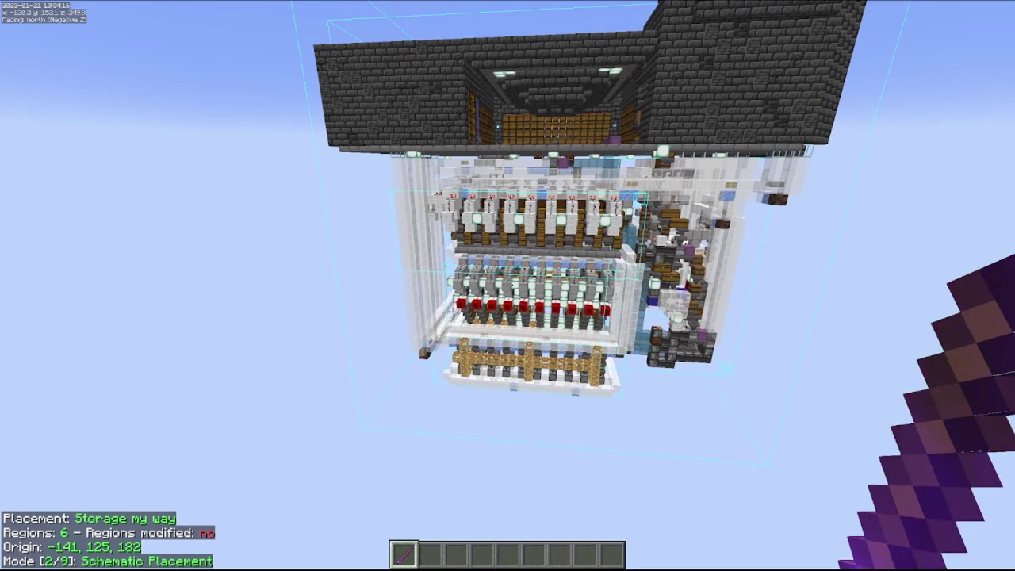
key("s")
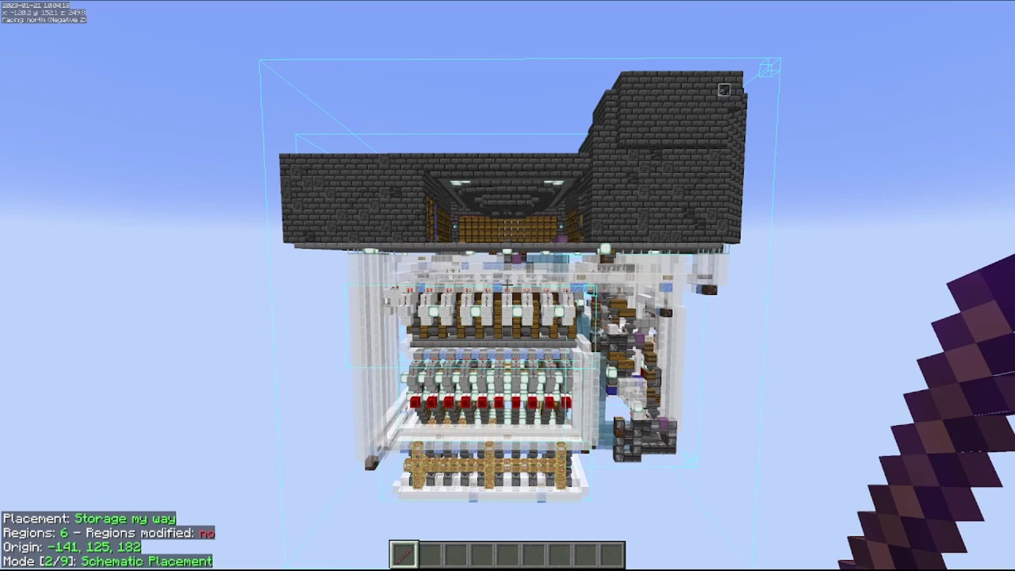
key("w")
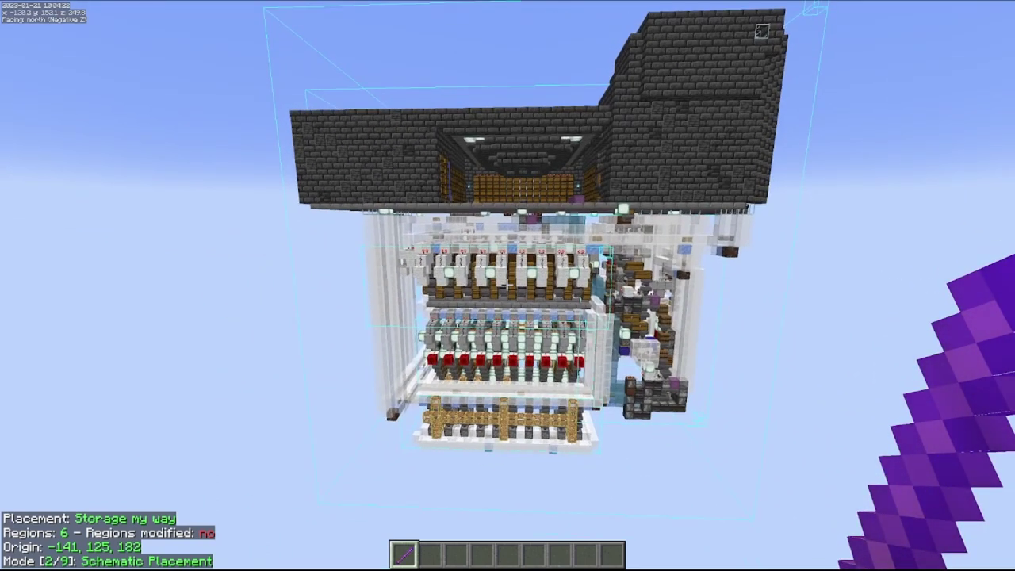
- Disable every sub-region of the Storage my way placement except 05 Full Shulker Return and return to the world
key("m")
left_click(130, 57)
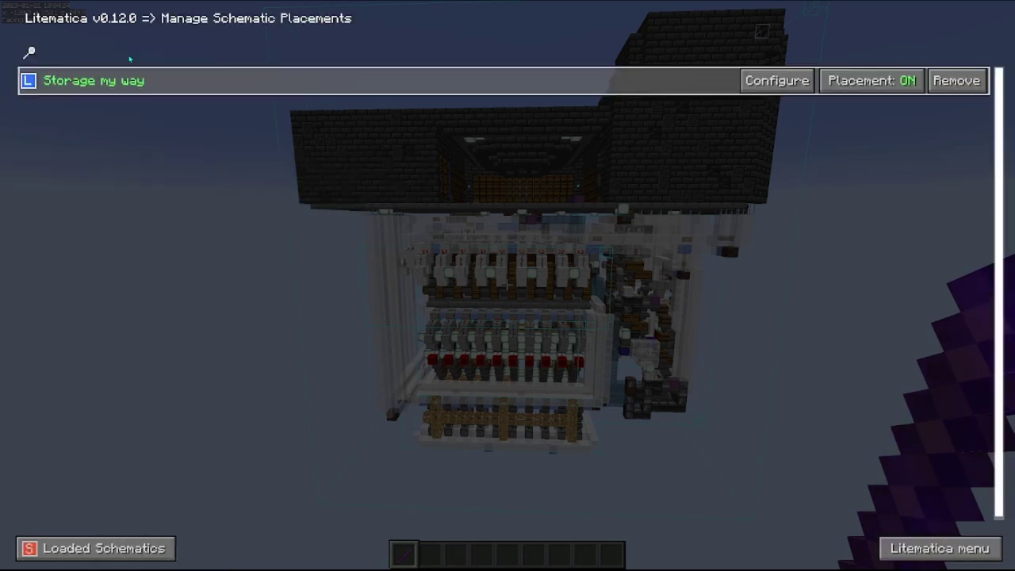
left_click(782, 84)
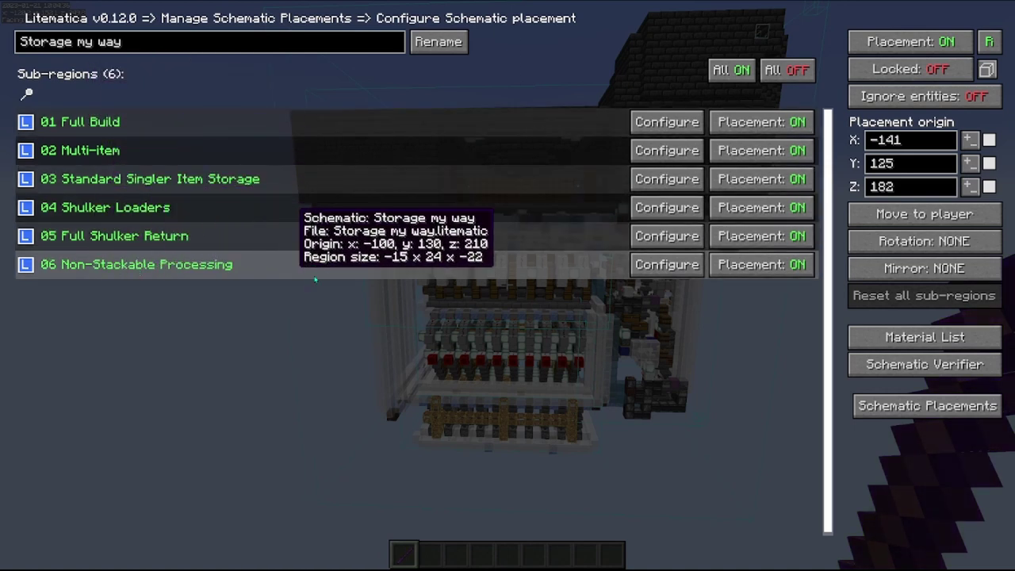
left_click(771, 122)
left_click(766, 155)
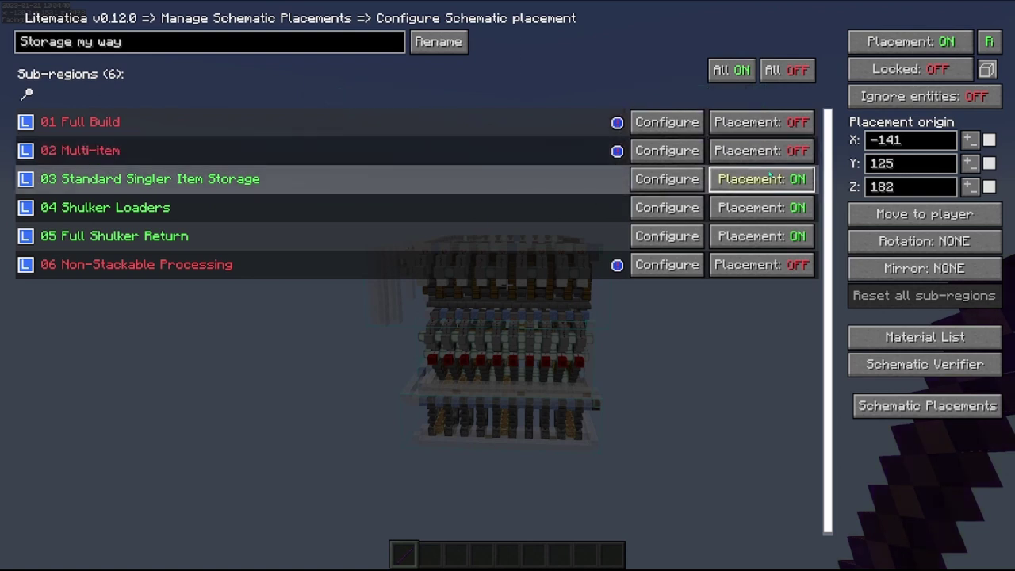
left_click(766, 208)
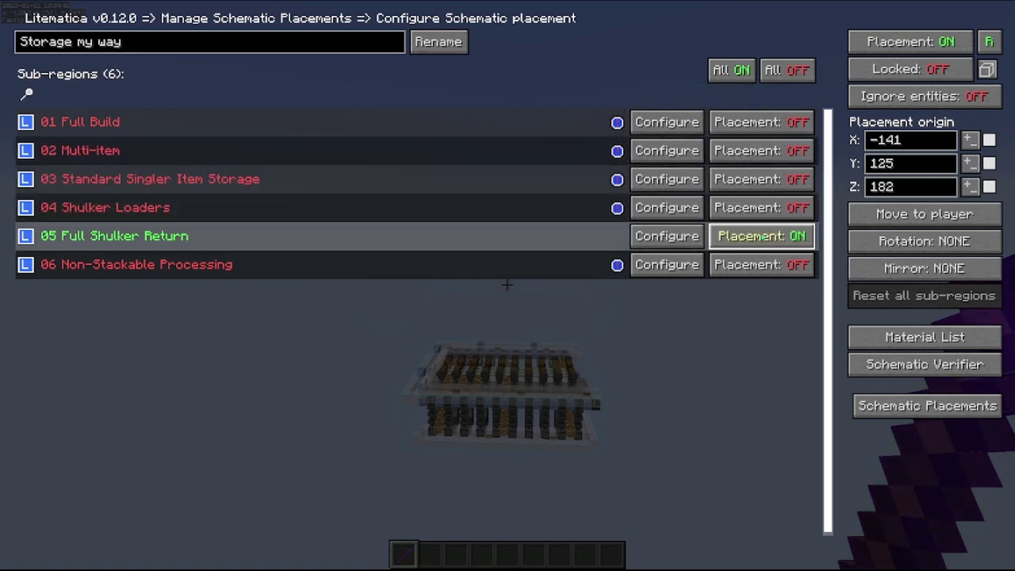
key("Escape")
key("Escape")
key("Escape")
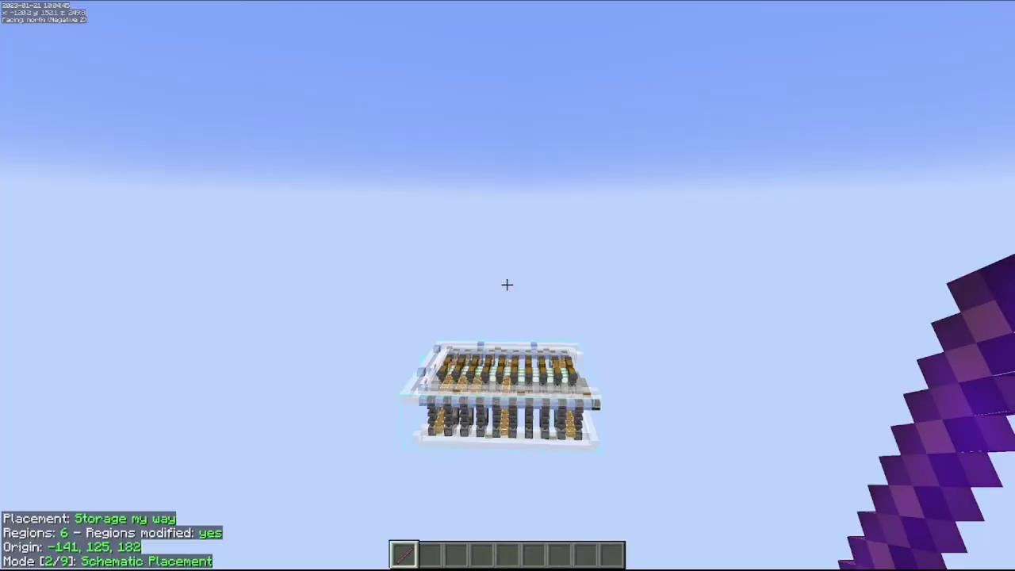
mouse_move(508, 285)
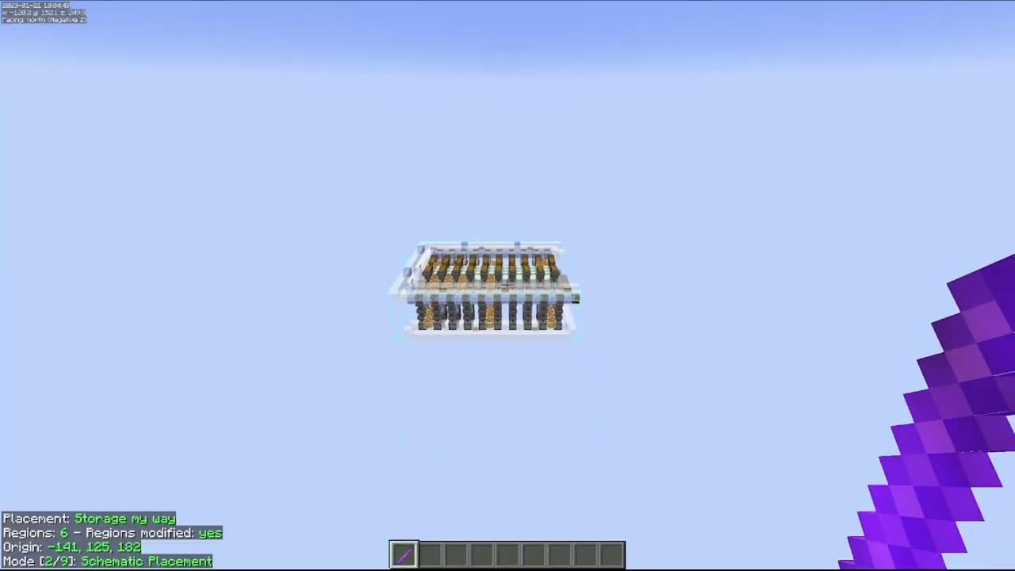
- Review the material list of the Storage my way placement with only 05 Full Shulker Return enabled
key("m")
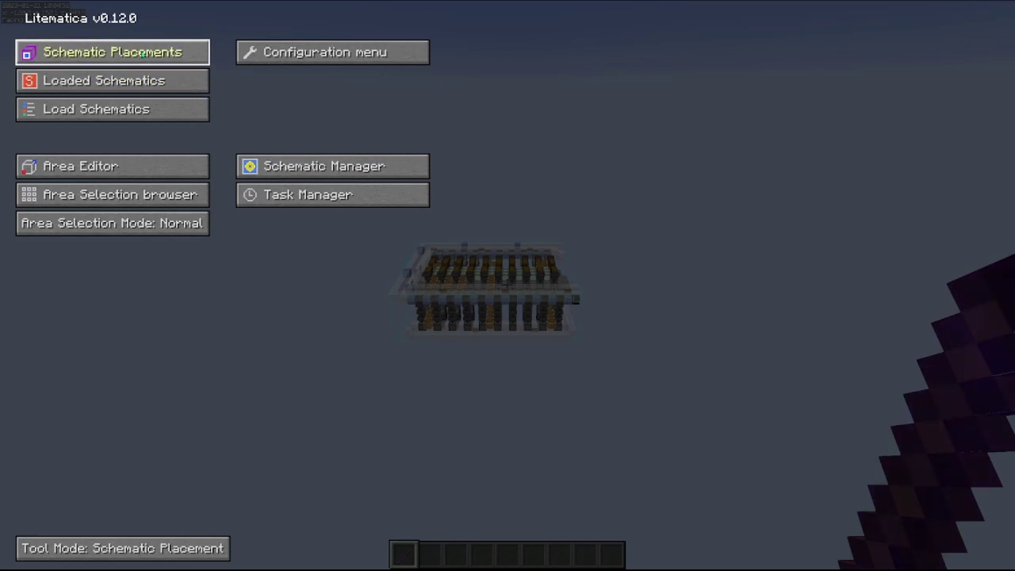
left_click(143, 53)
left_click(777, 80)
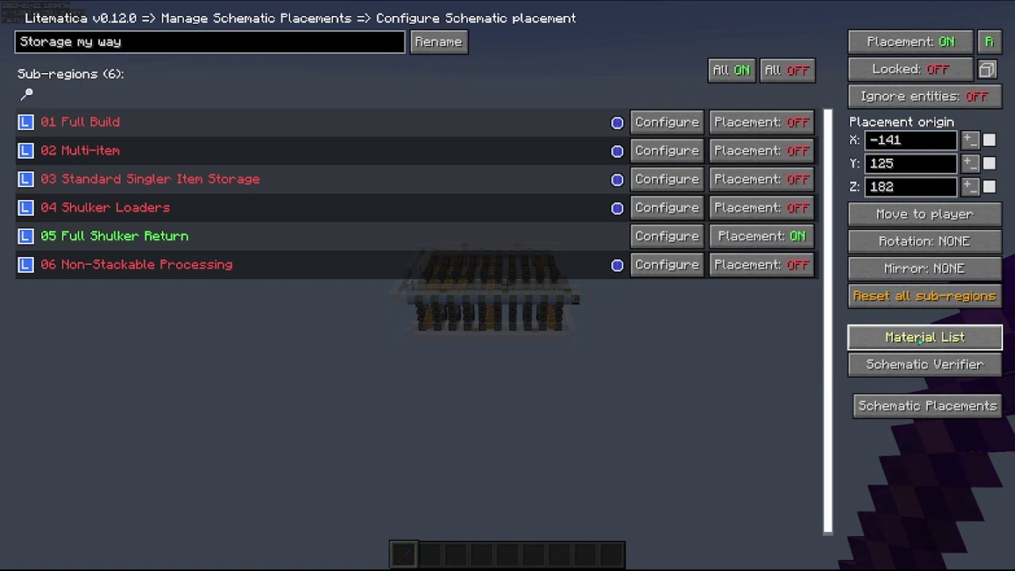
left_click(921, 339)
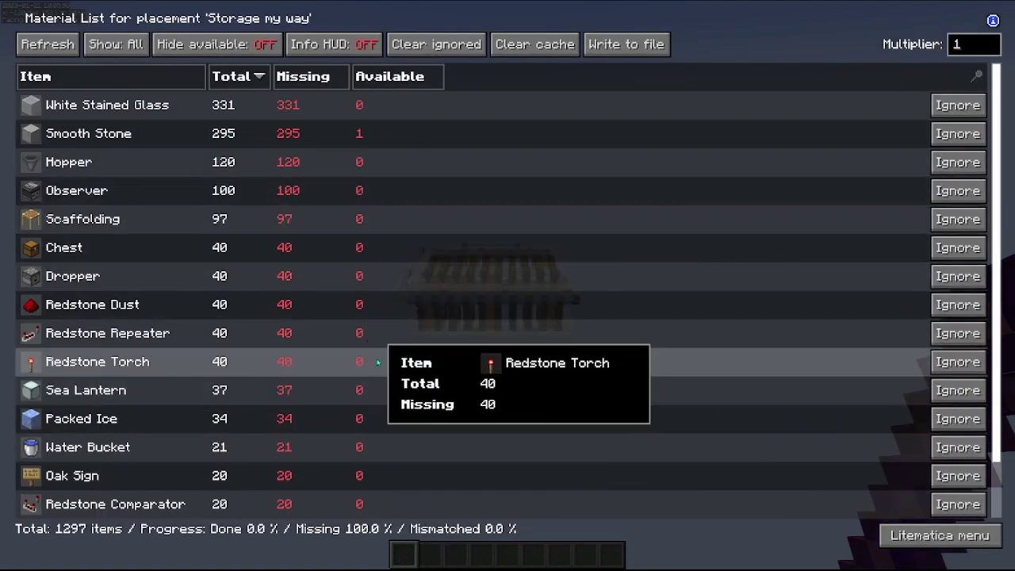
scroll(378, 362, "down", 1)
scroll(378, 362, "up", 1)
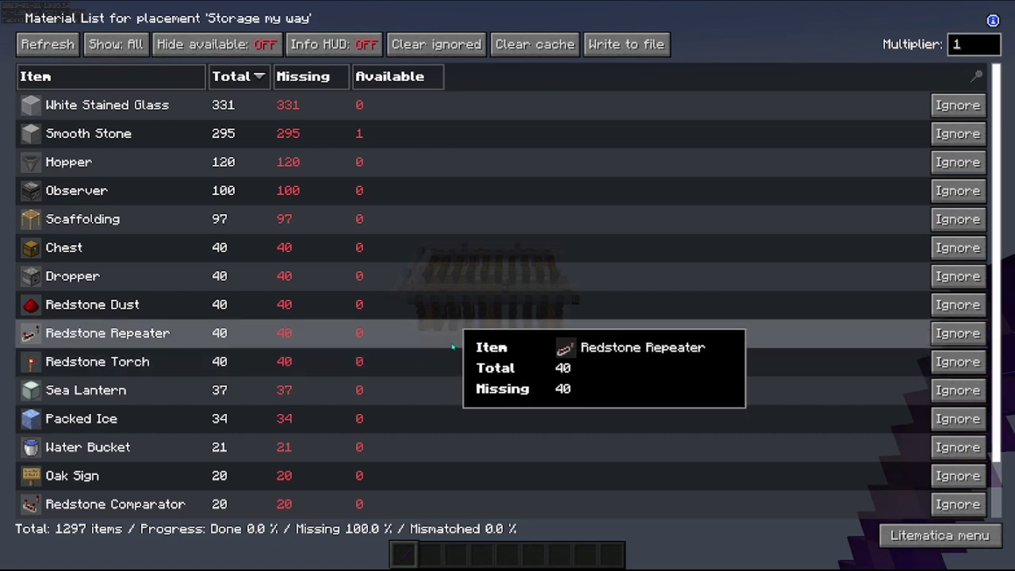
key("Escape")
- Disable sub-region 05 Full Shulker Return, enable 04 Shulker Loaders instead, and return to the world
left_click(762, 235)
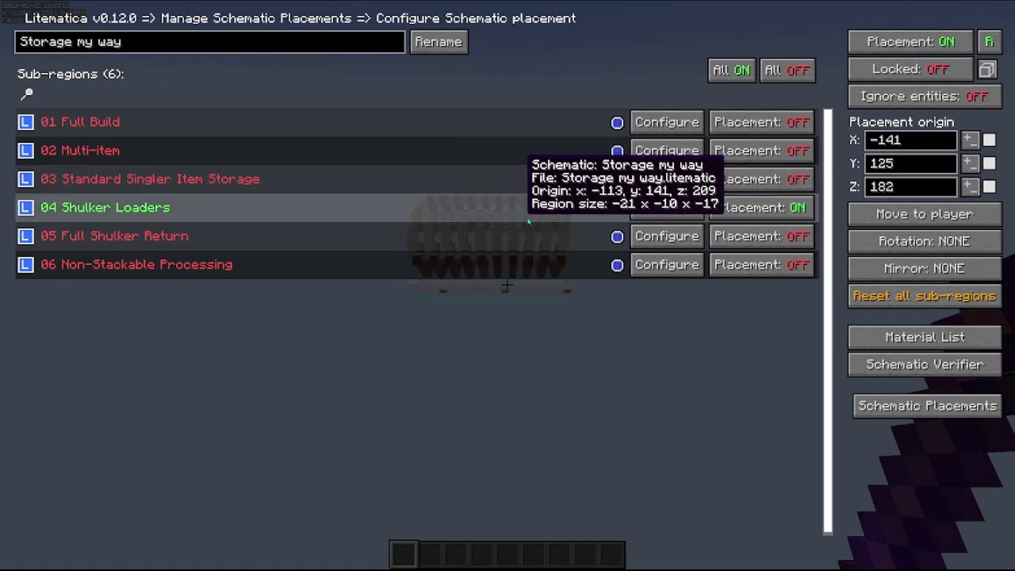
key("Escape")
key("Escape")
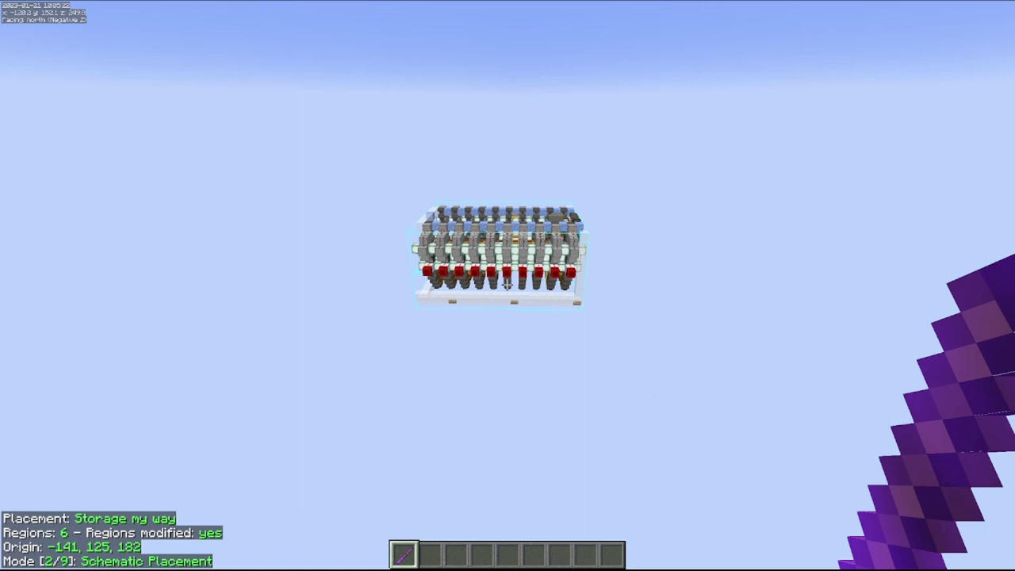
- Refresh the Storage my way placement's material list for the 04 Shulker Loaders sub-region, review it, and return to the world
key("m")
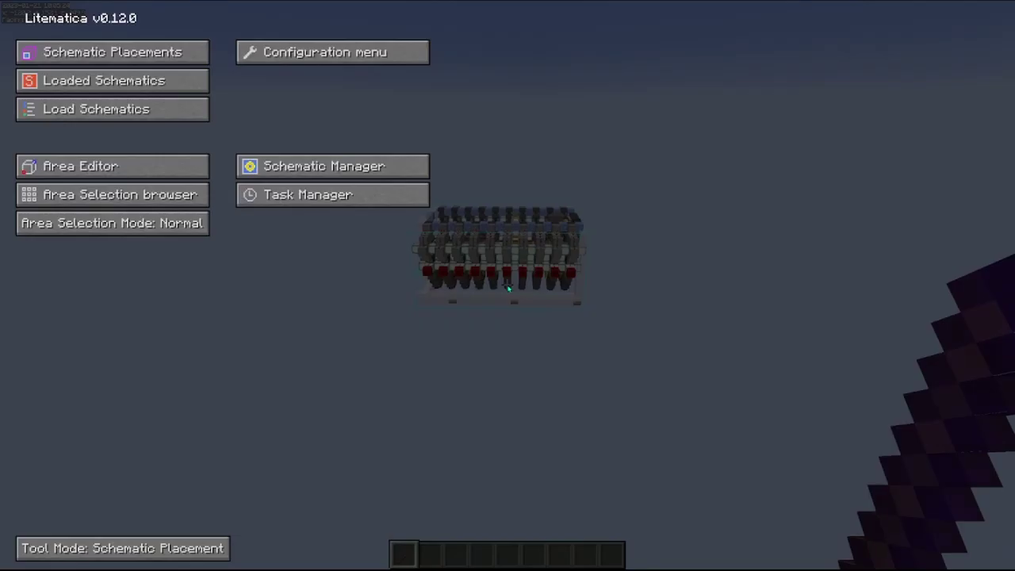
left_click(151, 54)
left_click(774, 83)
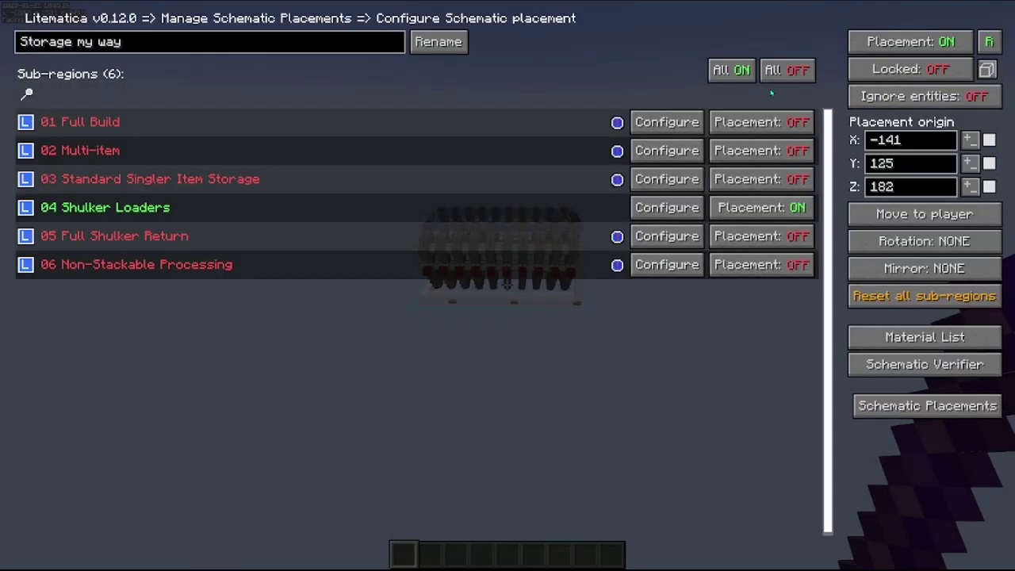
left_click(925, 338)
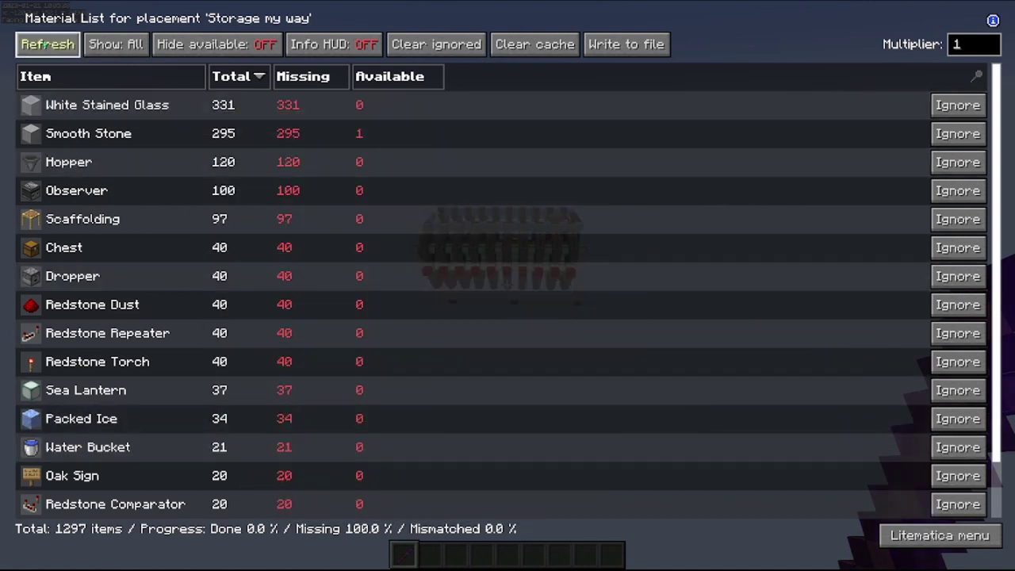
left_click(41, 46)
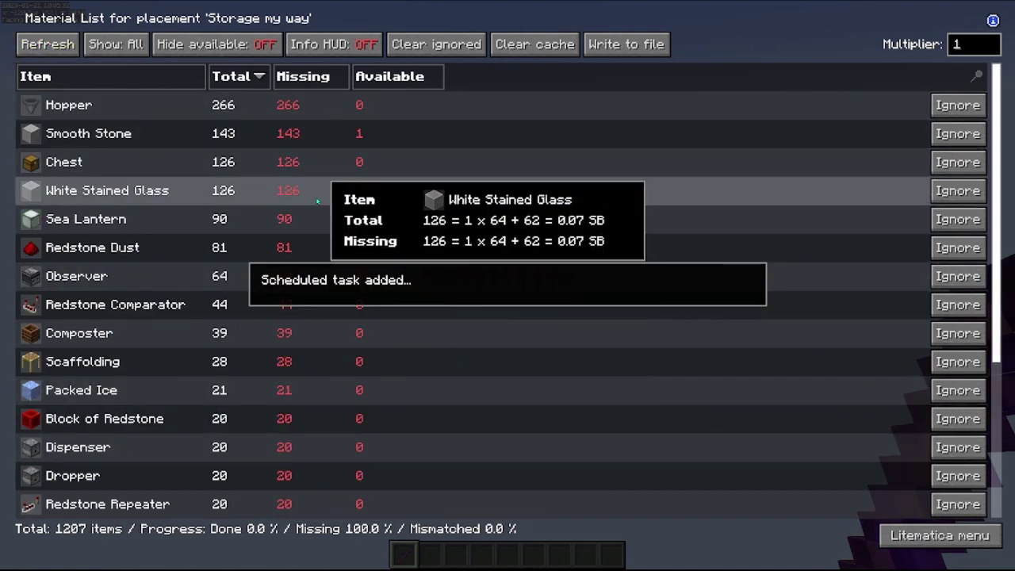
left_click(92, 37)
left_click(115, 46)
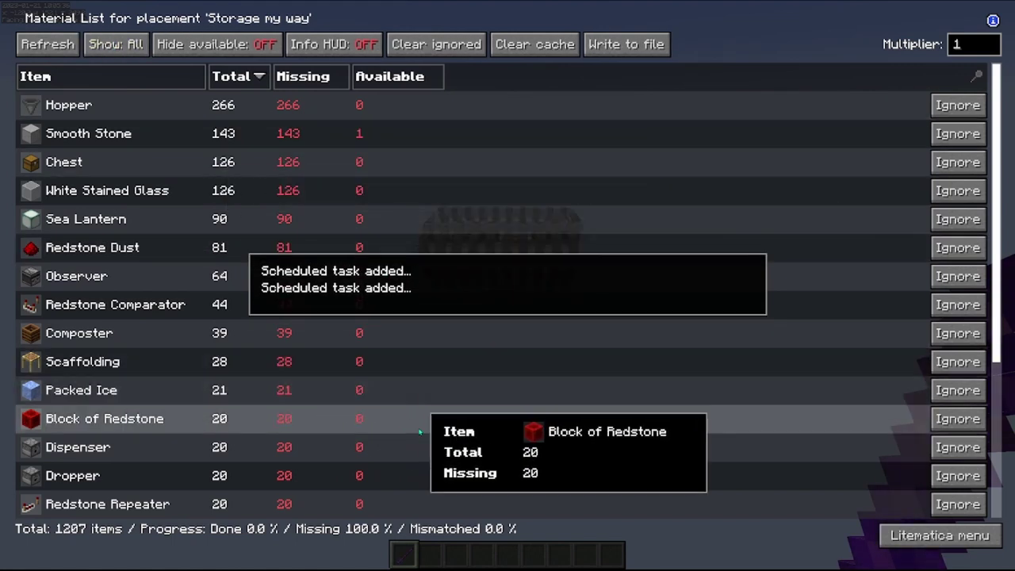
key("Escape")
key("Escape")
key("Escape")
key("Escape")
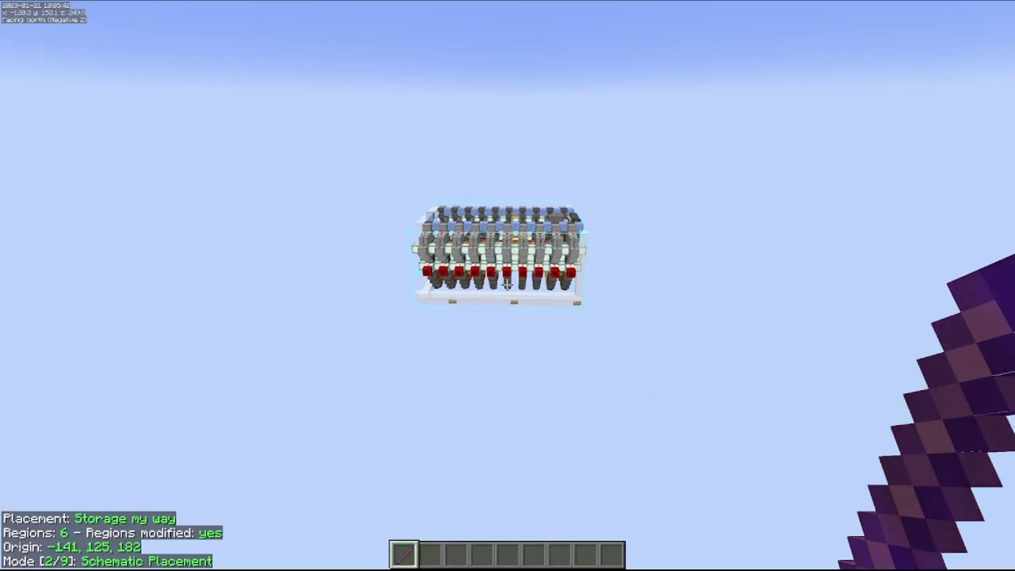
- Fly up to the isolated Shulker Loaders sub-region and inspect it from its east end
key("w")
key("w")
key("d")
key("shift")
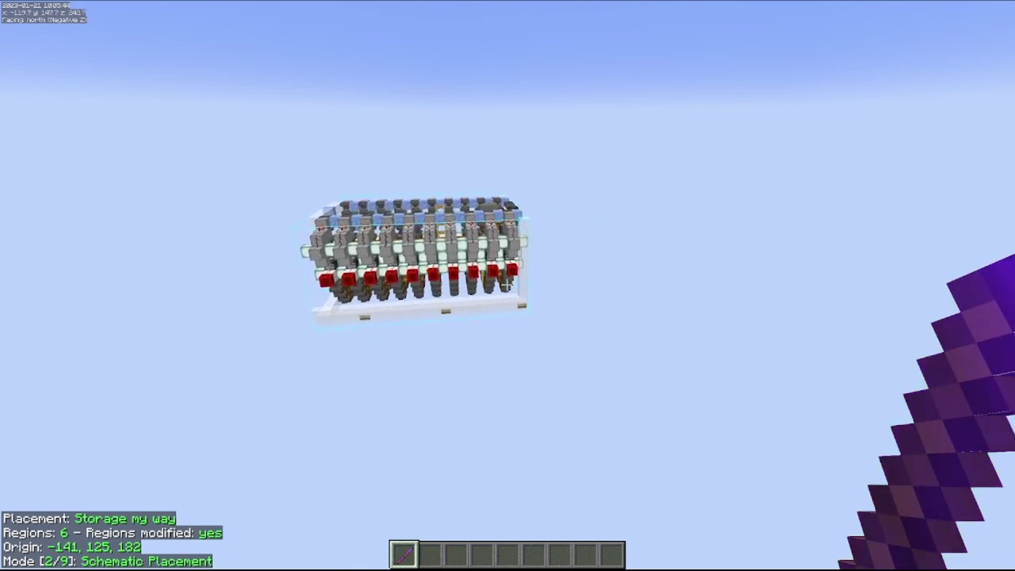
key("w")
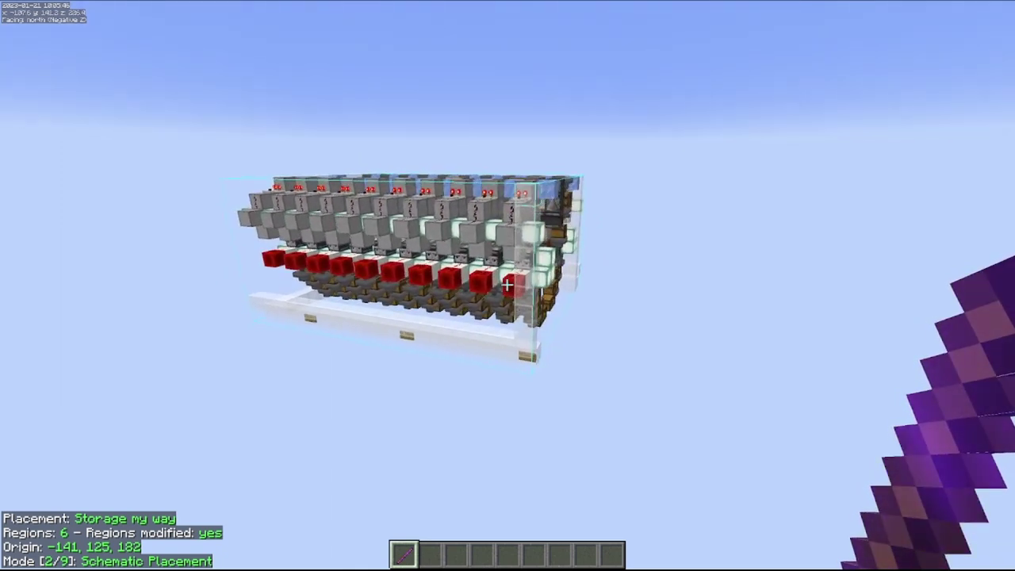
key("d")
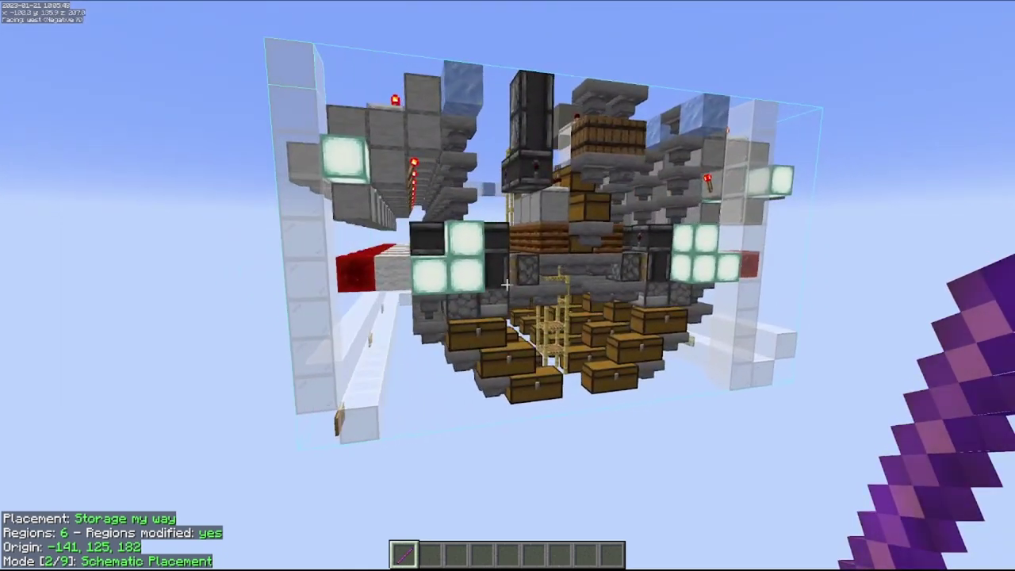
key("w")
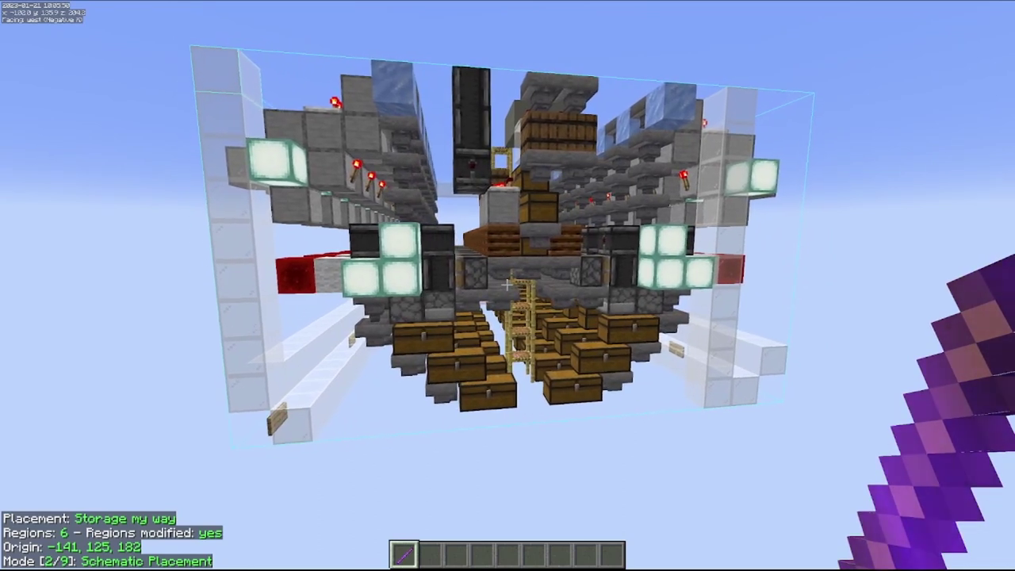